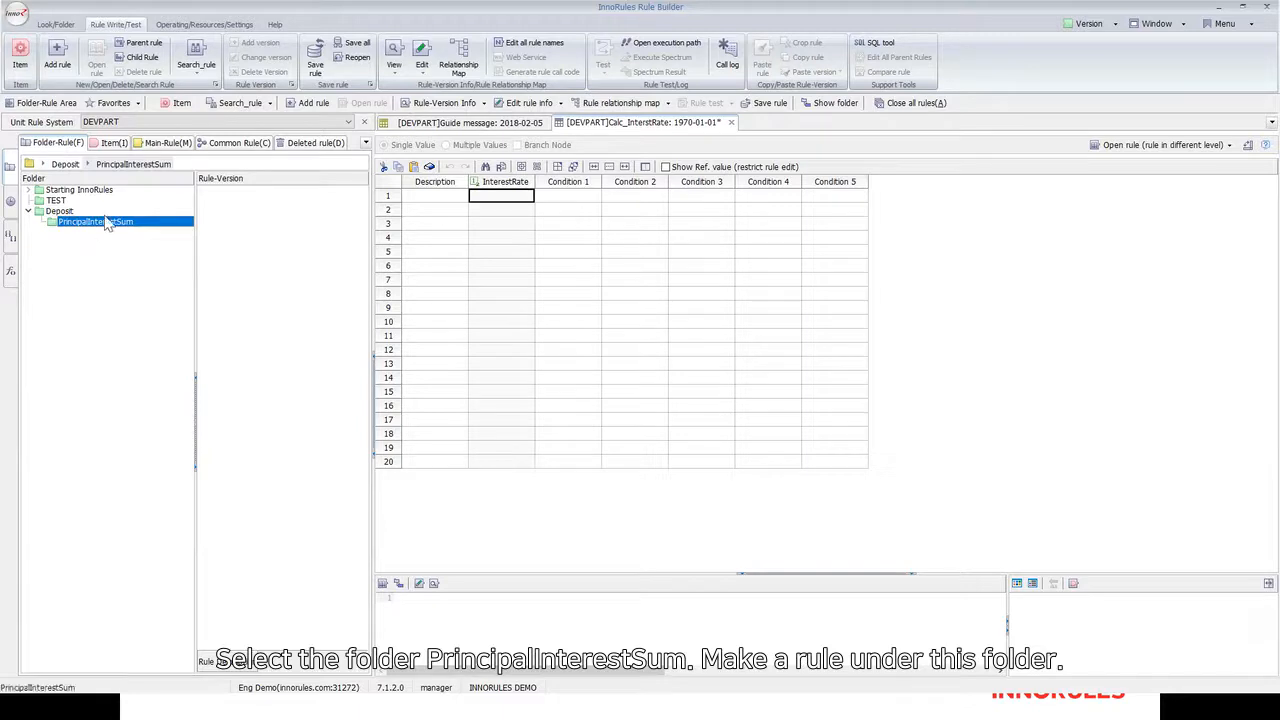
Start a new rule in the PrincipalInterestSum folder with version date 1970-01-01 and the name Rate Decision.
{"action": "right_click", "coordinate": [108, 227]}
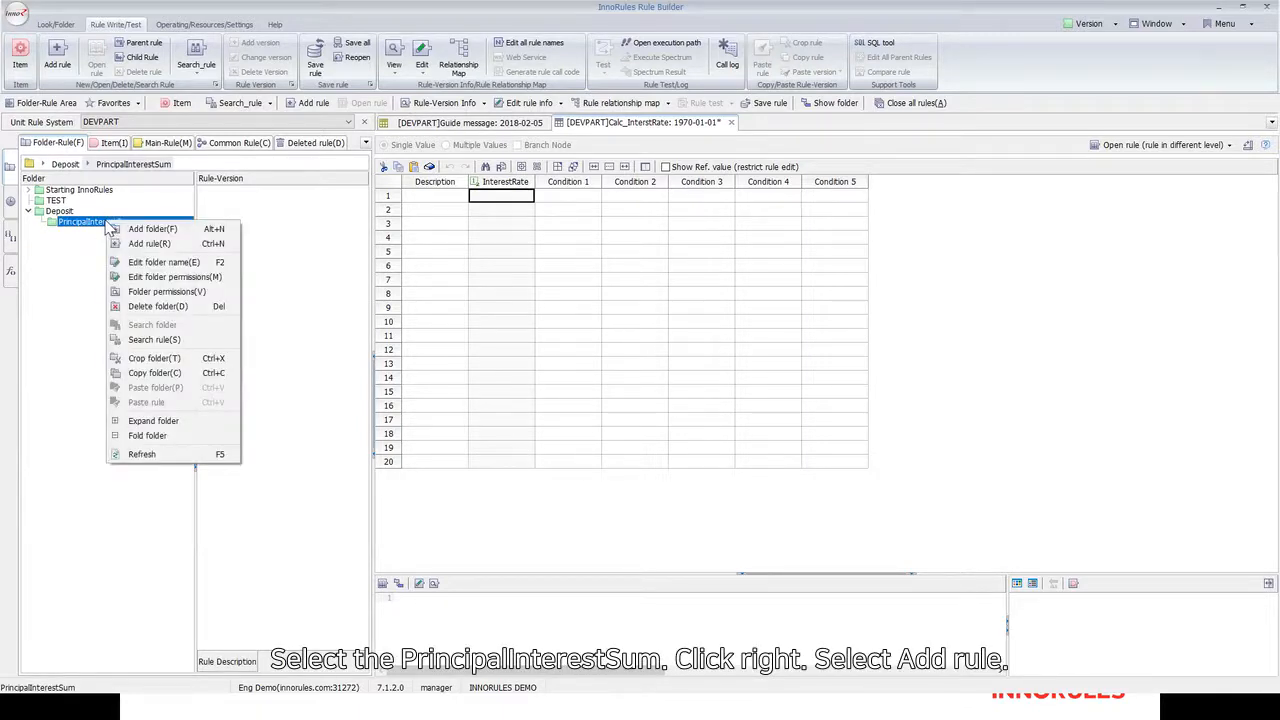
{"action": "left_click", "coordinate": [192, 244]}
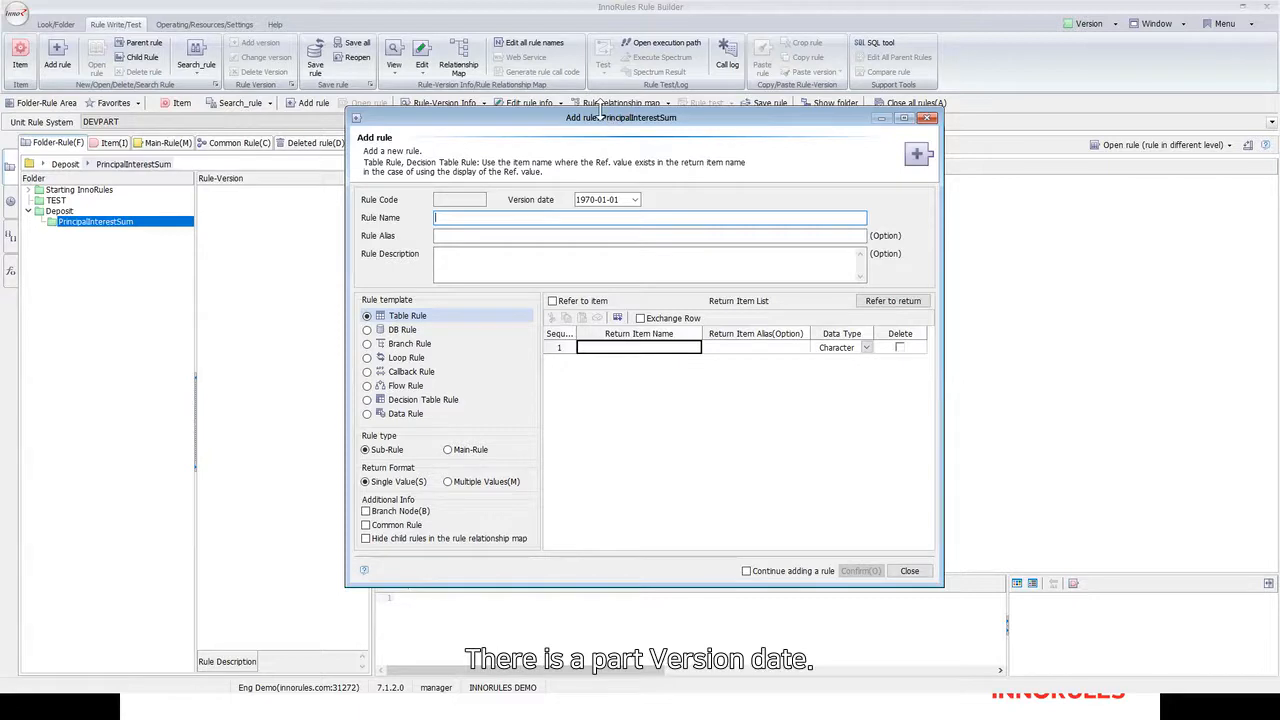
{"action": "left_click", "coordinate": [613, 199]}
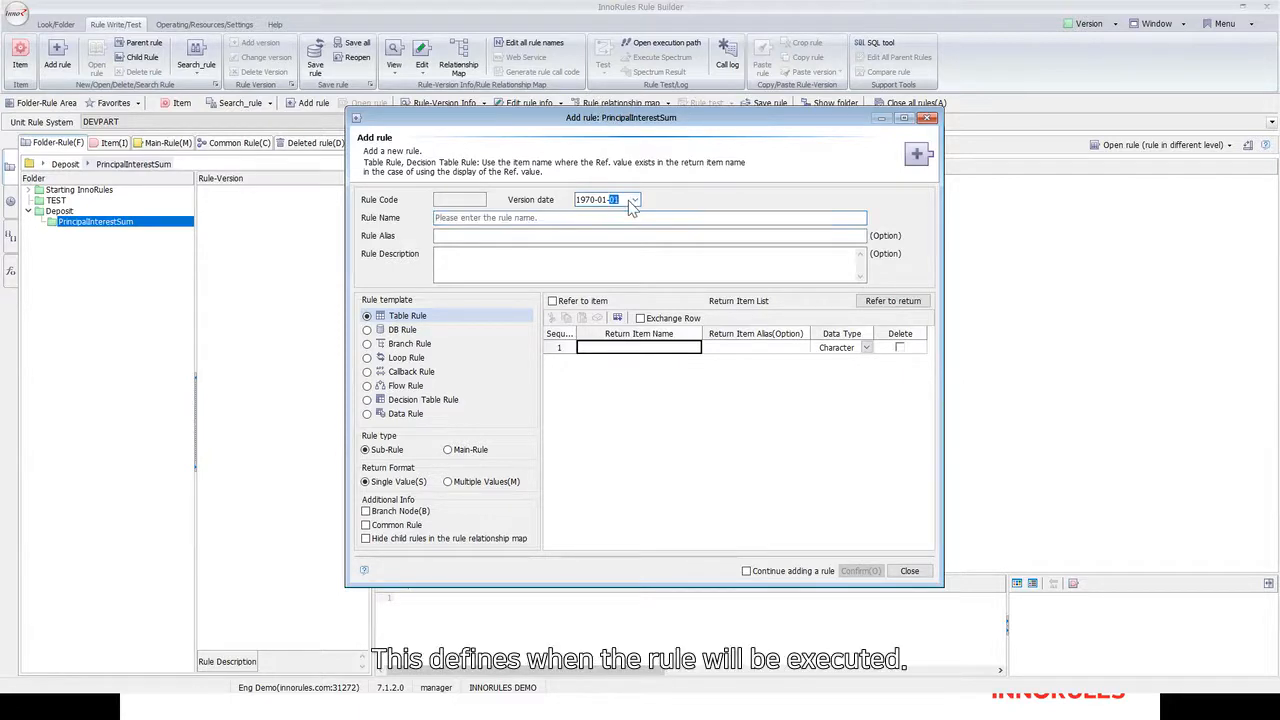
{"action": "left_click", "coordinate": [634, 200]}
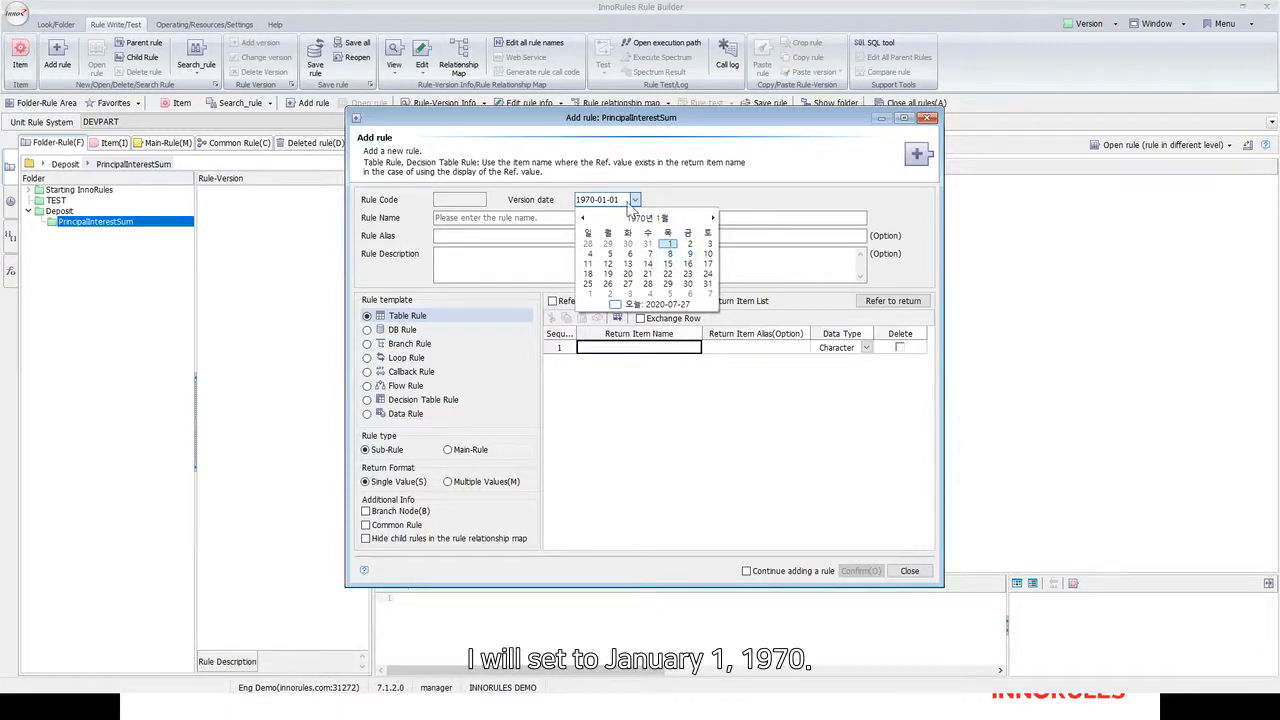
{"action": "left_click", "coordinate": [667, 244]}
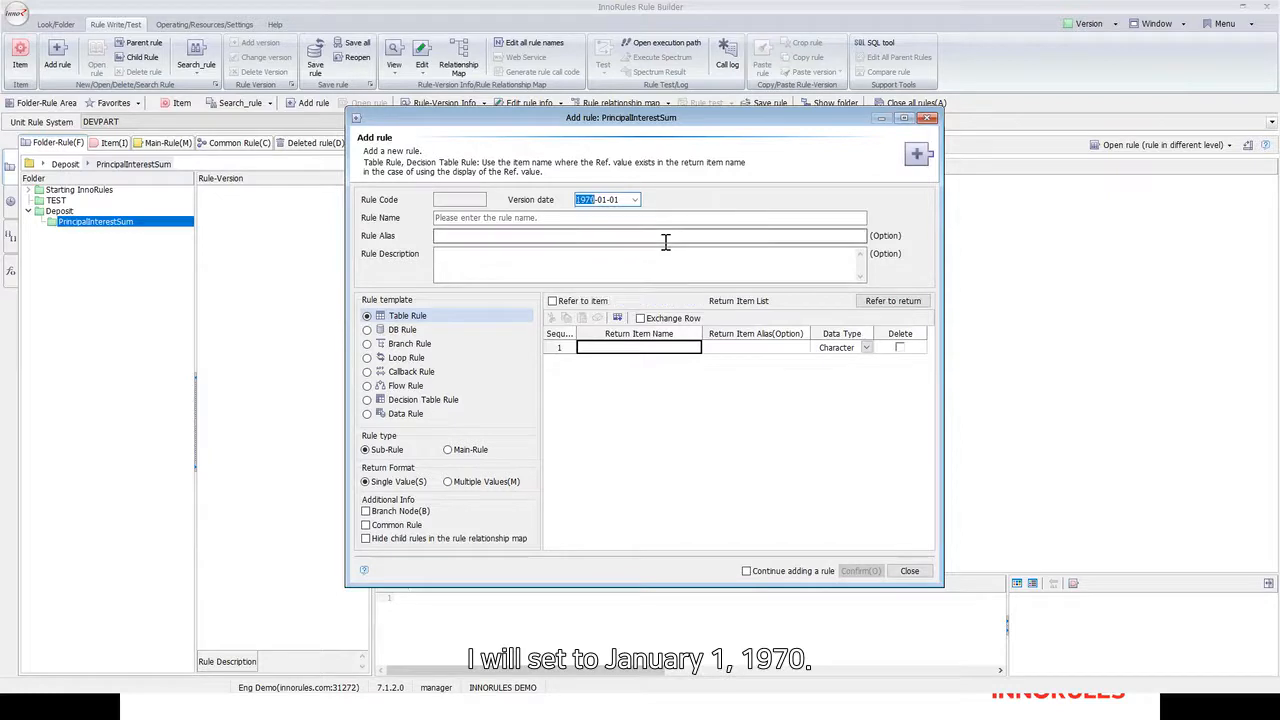
{"action": "left_click", "coordinate": [604, 200]}
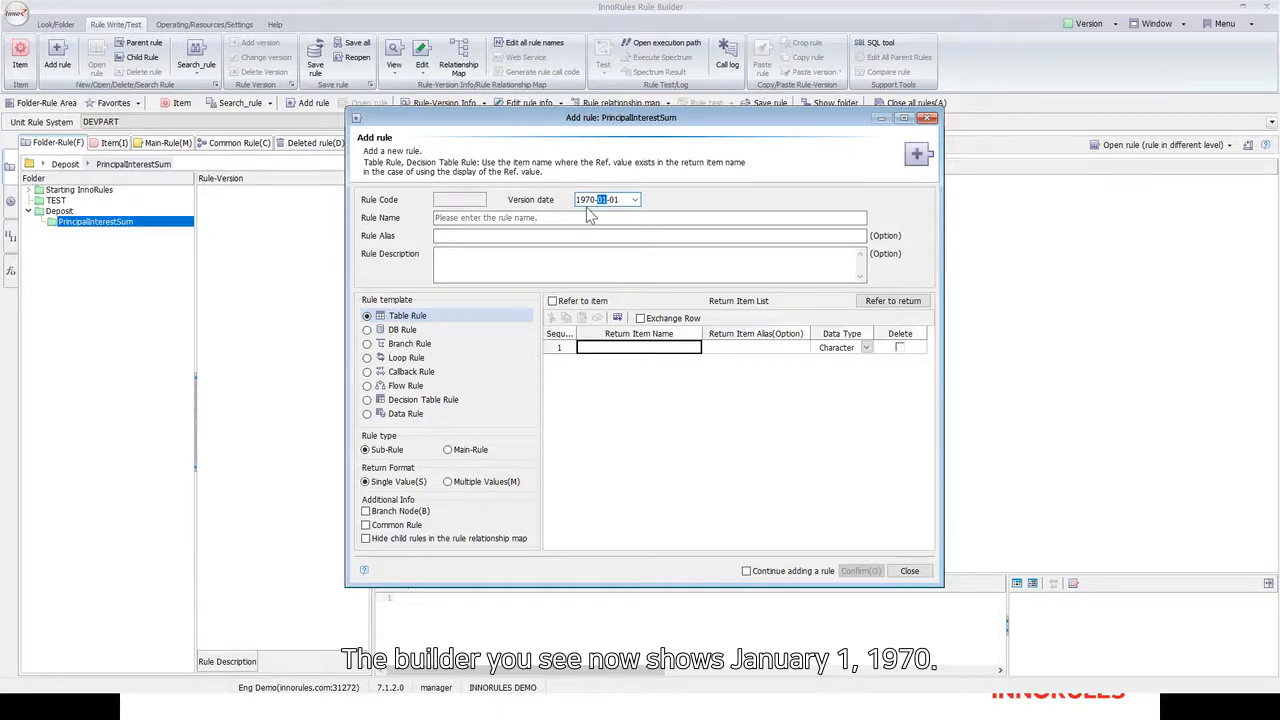
{"action": "left_click", "coordinate": [511, 219]}
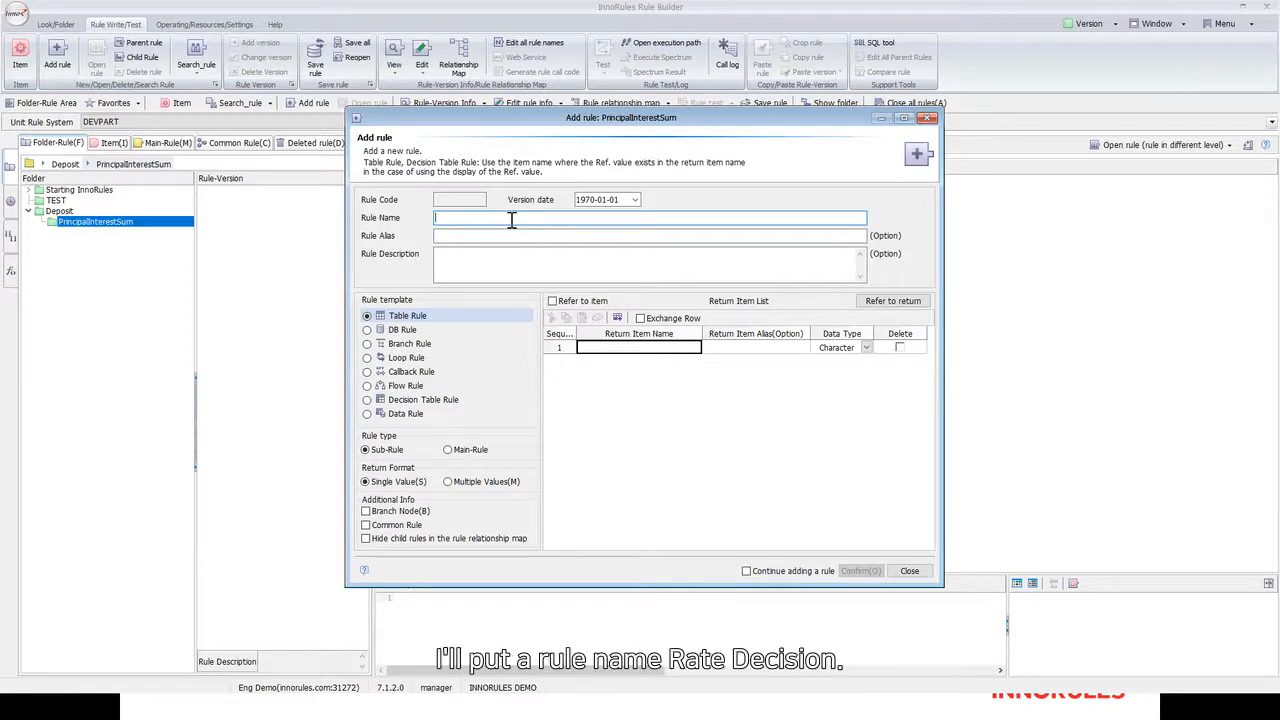
{"action": "type", "text": "Rate Decision"}
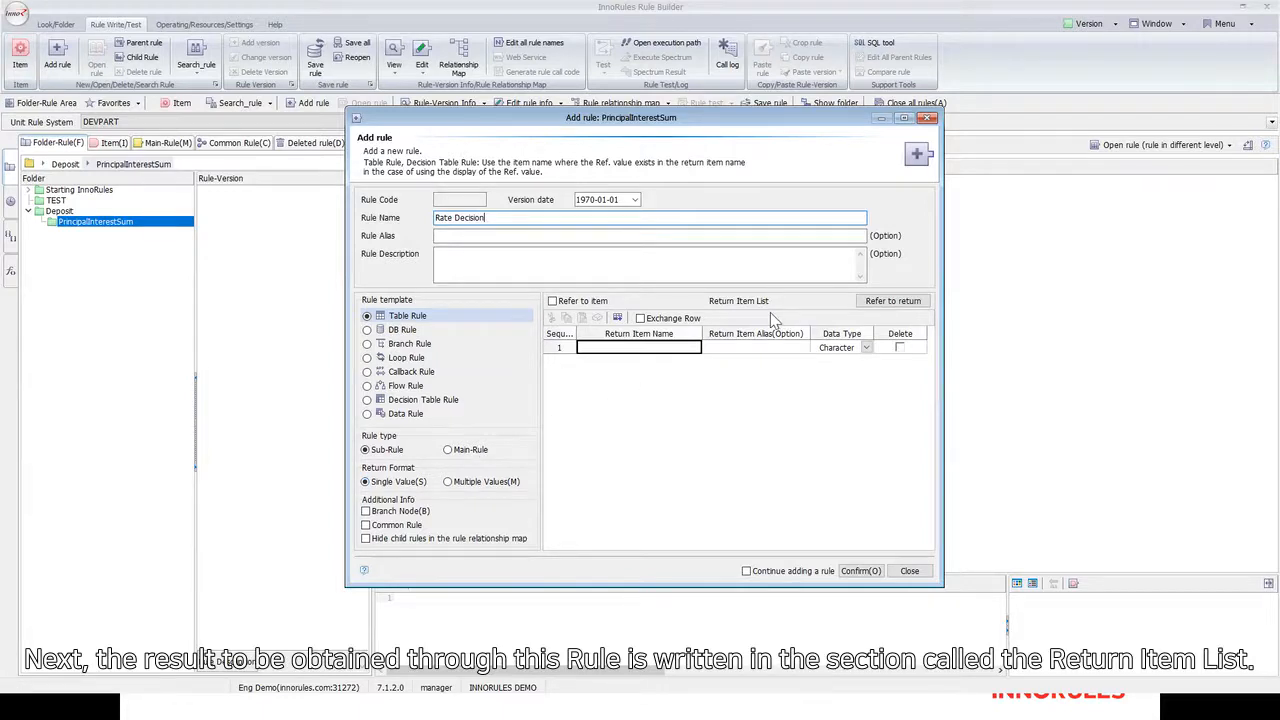
Define the return item InterestRate with data type Number and create the table rule.
{"action": "left_click", "coordinate": [628, 350]}
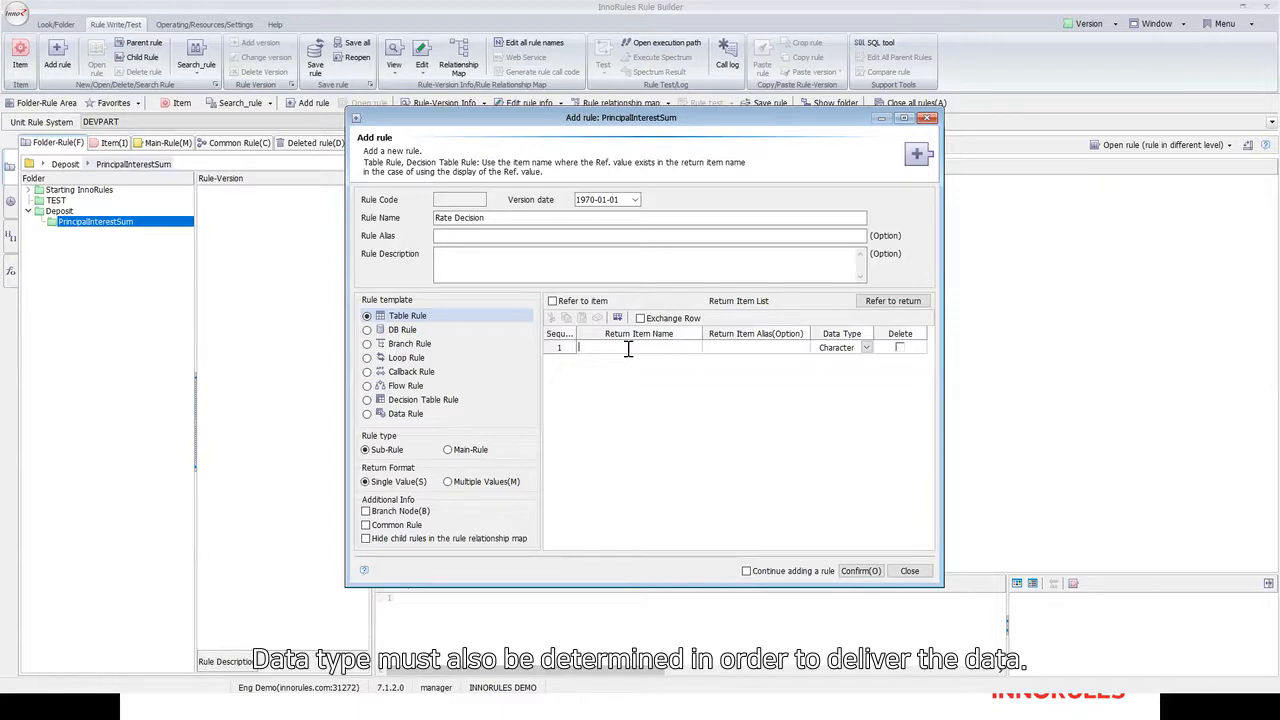
{"action": "type", "text": "Interest"}
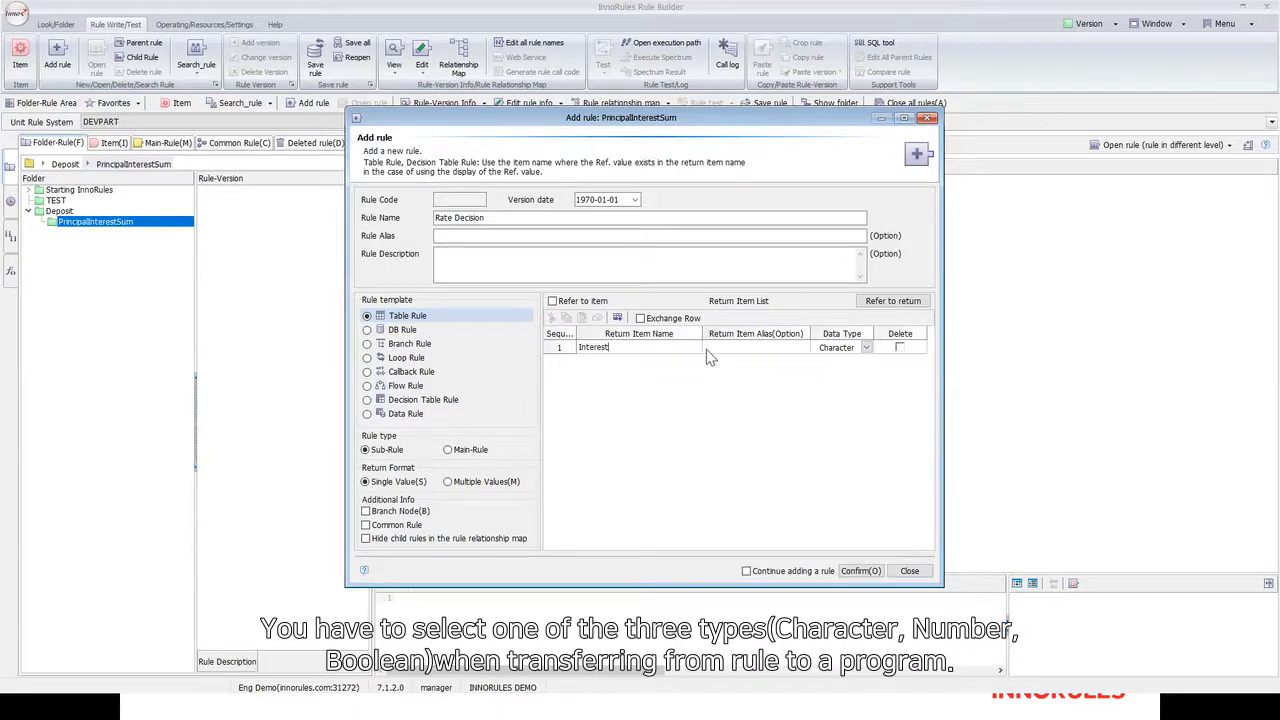
{"action": "left_click", "coordinate": [863, 352]}
{"action": "left_click", "coordinate": [866, 348]}
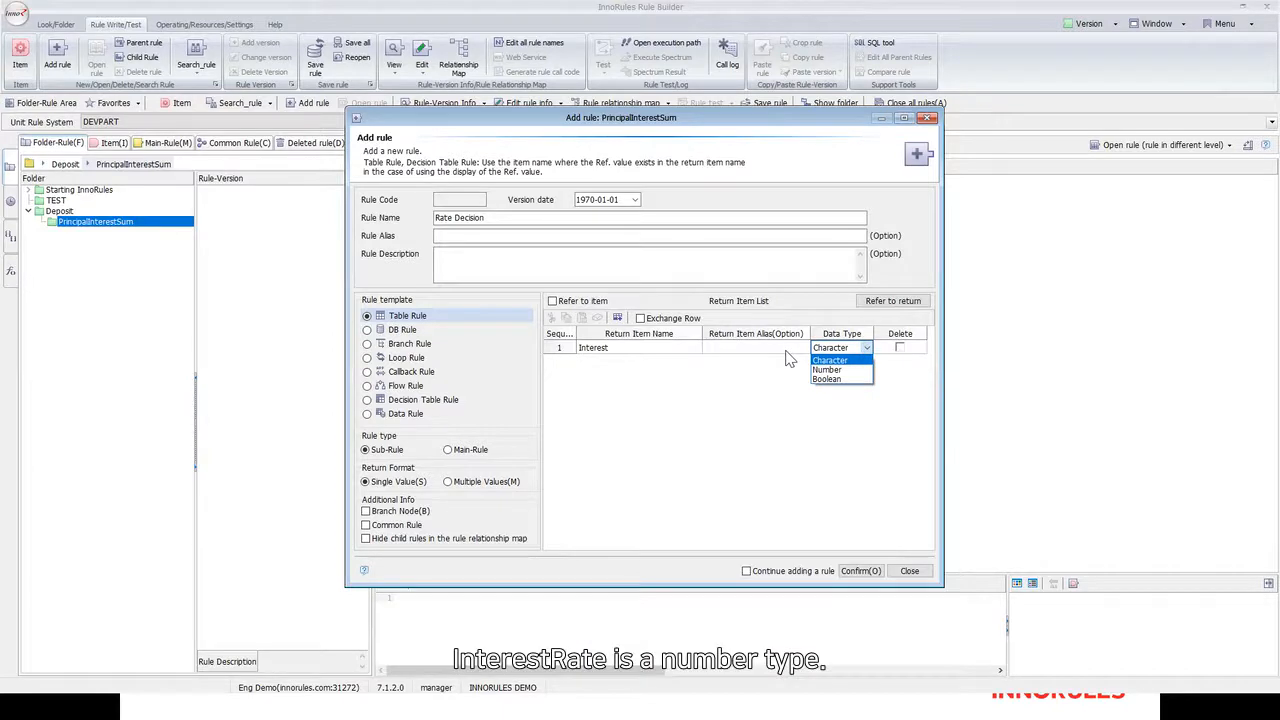
{"action": "left_click", "coordinate": [830, 369]}
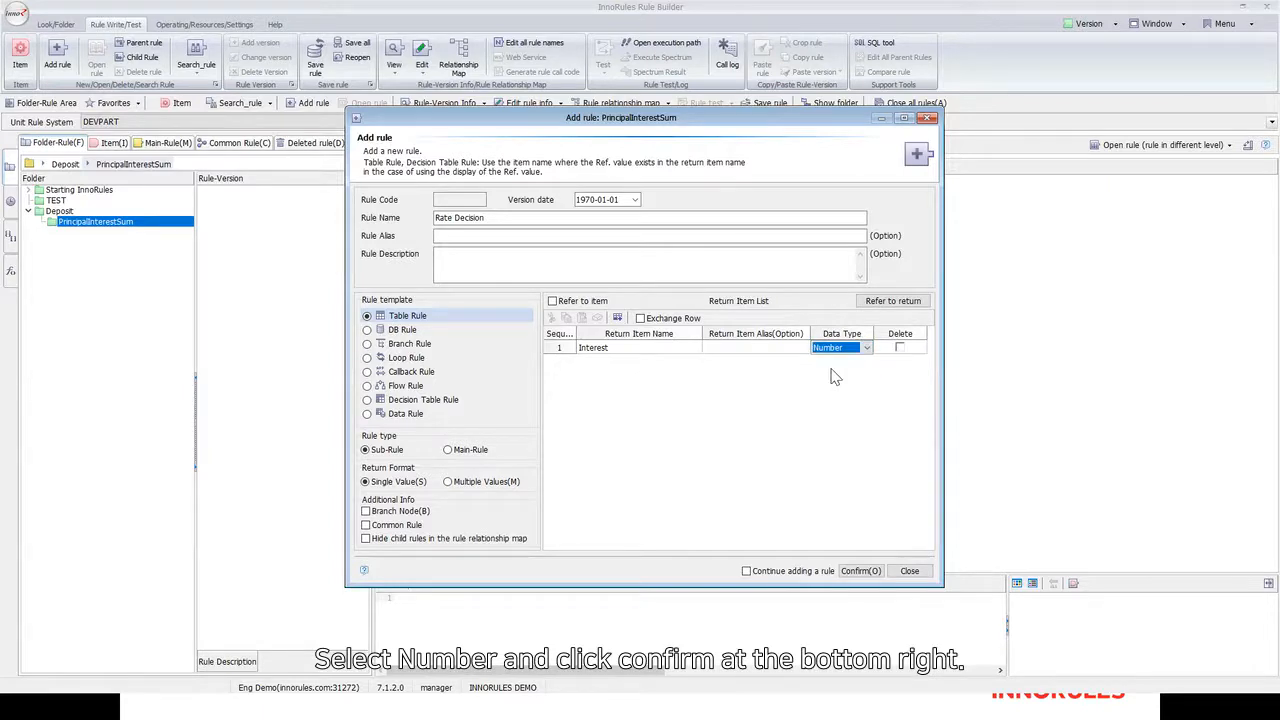
{"action": "left_click", "coordinate": [643, 349]}
{"action": "left_click", "coordinate": [644, 350]}
{"action": "type", "text": "Rate"}
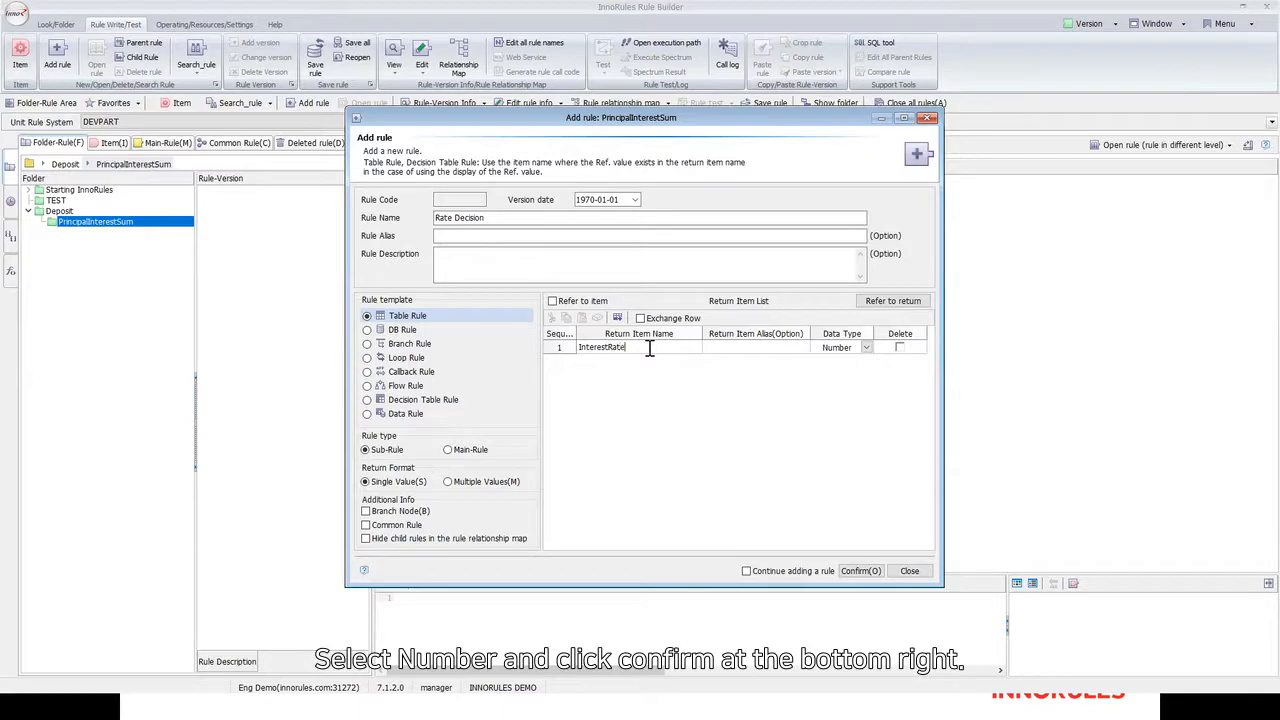
{"action": "left_click", "coordinate": [812, 502]}
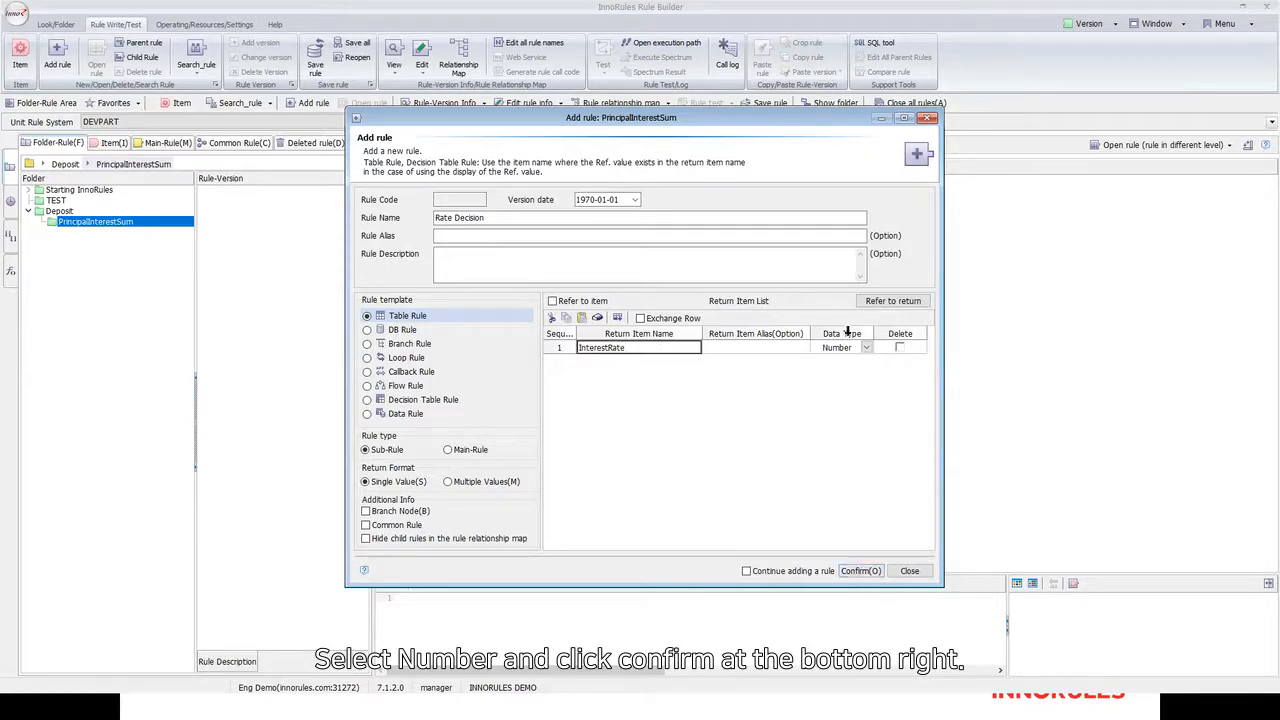
{"action": "left_click", "coordinate": [862, 571]}
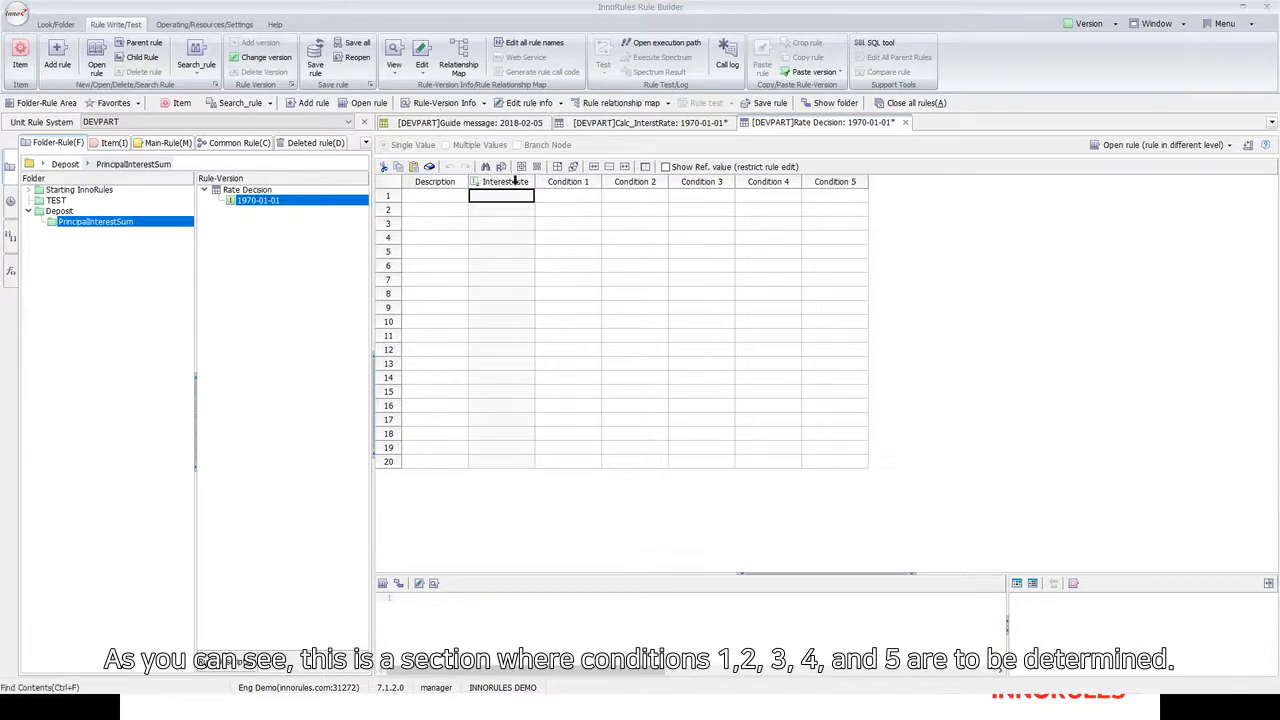
Examine the rule table's condition, InterestRate and Description columns, its rows, and the return item in the rule information.
{"action": "left_click", "coordinate": [575, 182]}
{"action": "left_click", "coordinate": [838, 183], "text": "shift"}
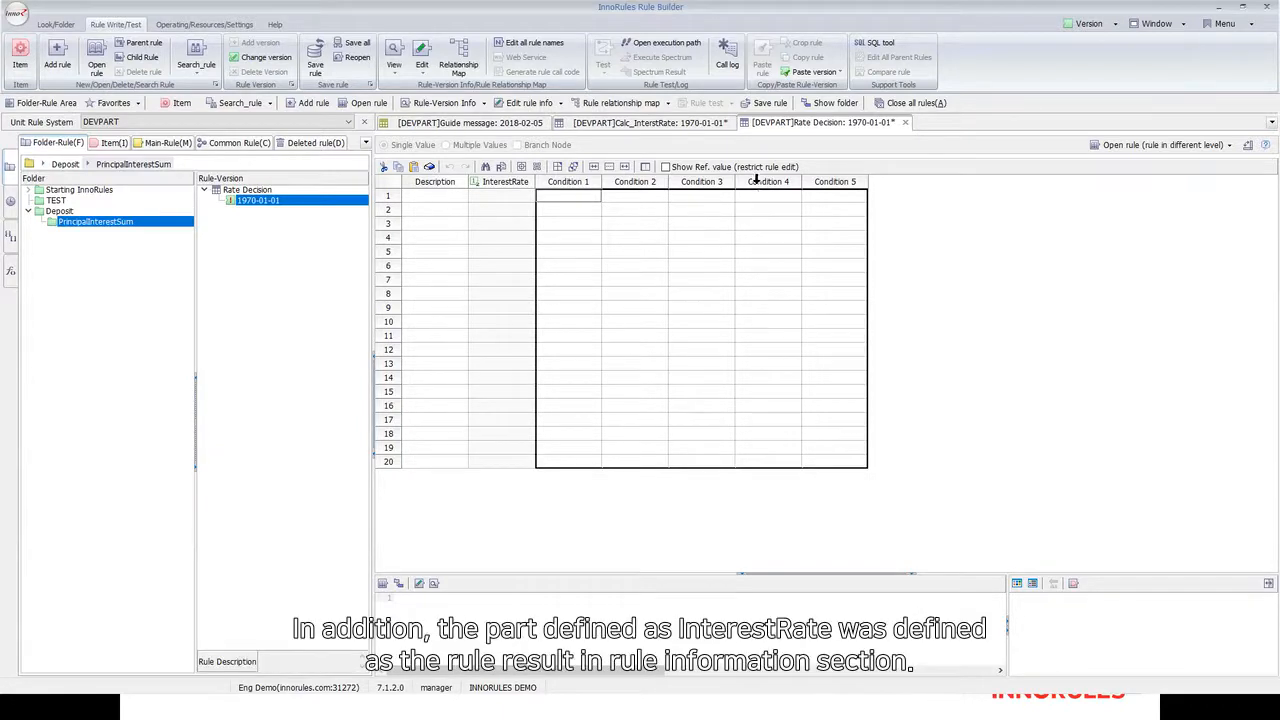
{"action": "left_click", "coordinate": [528, 182]}
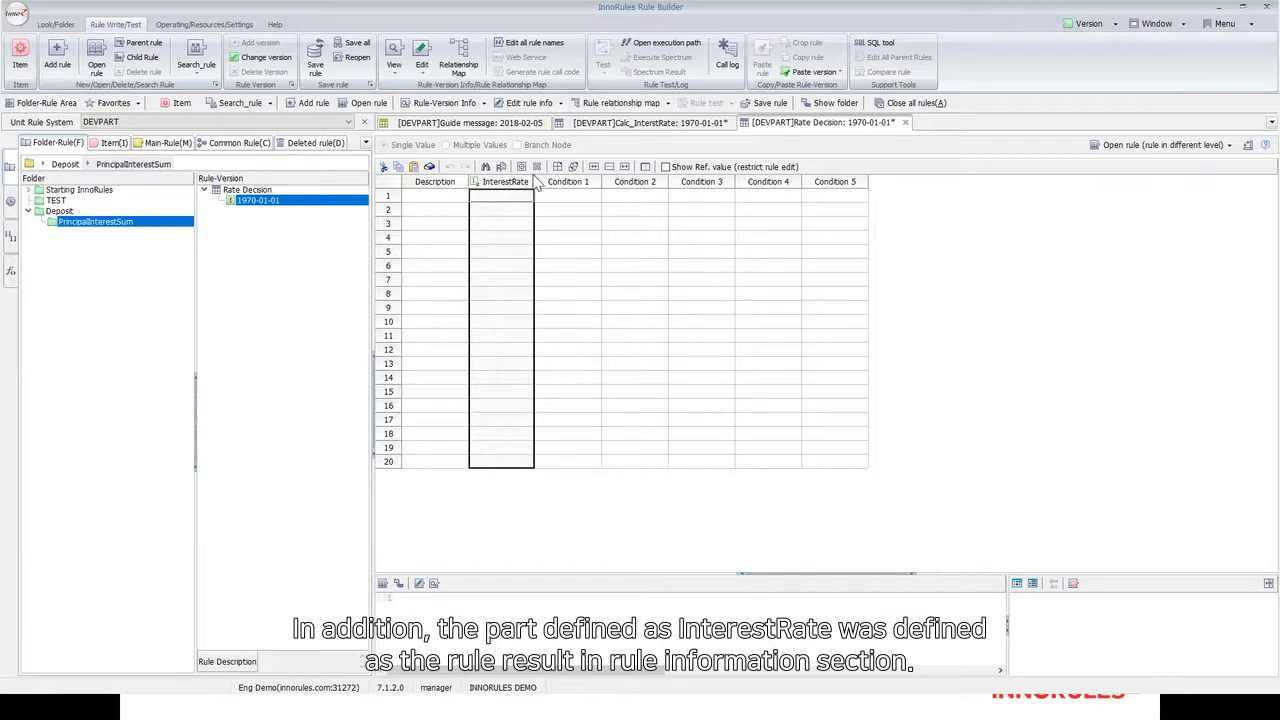
{"action": "left_click", "coordinate": [529, 103]}
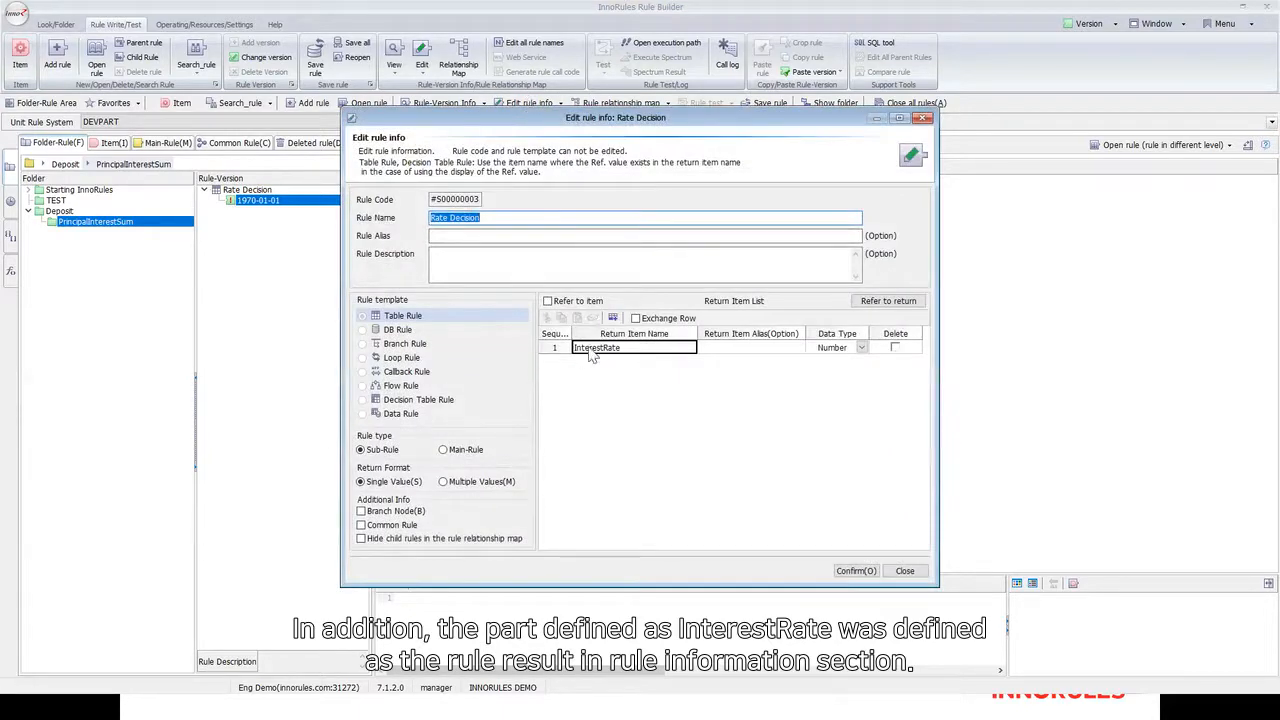
{"action": "left_click", "coordinate": [915, 572]}
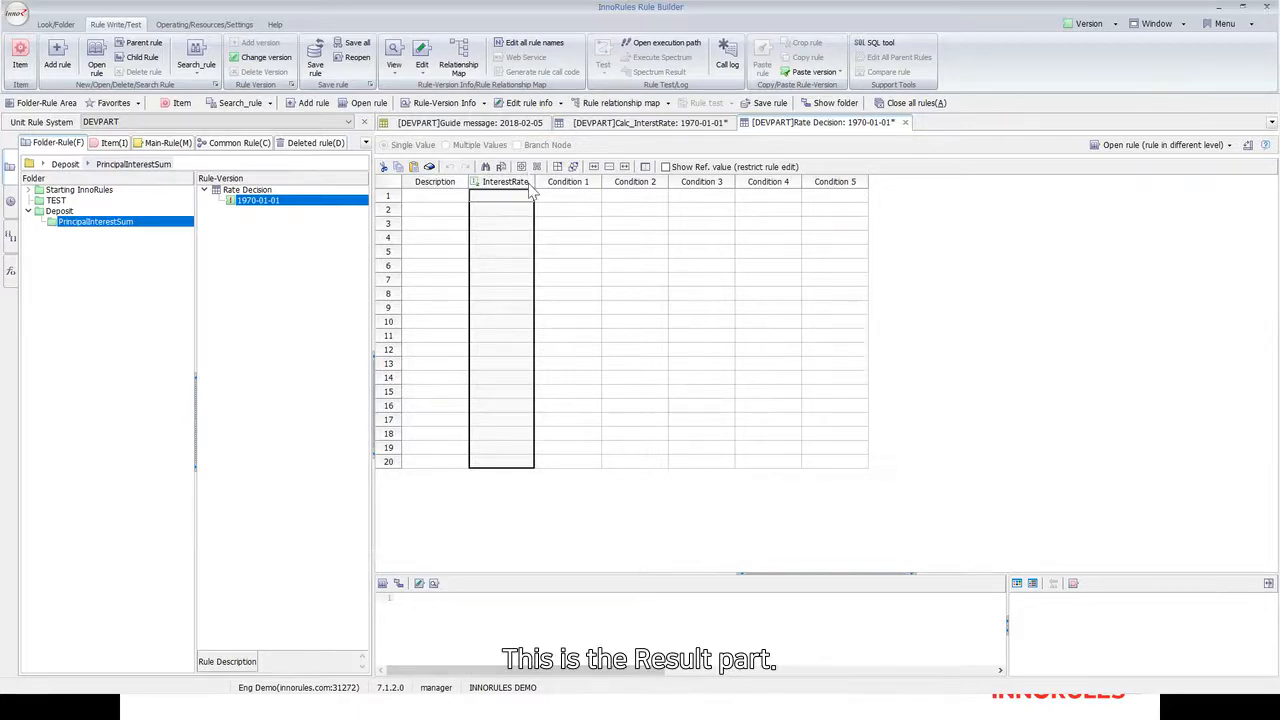
{"action": "left_click", "coordinate": [389, 200]}
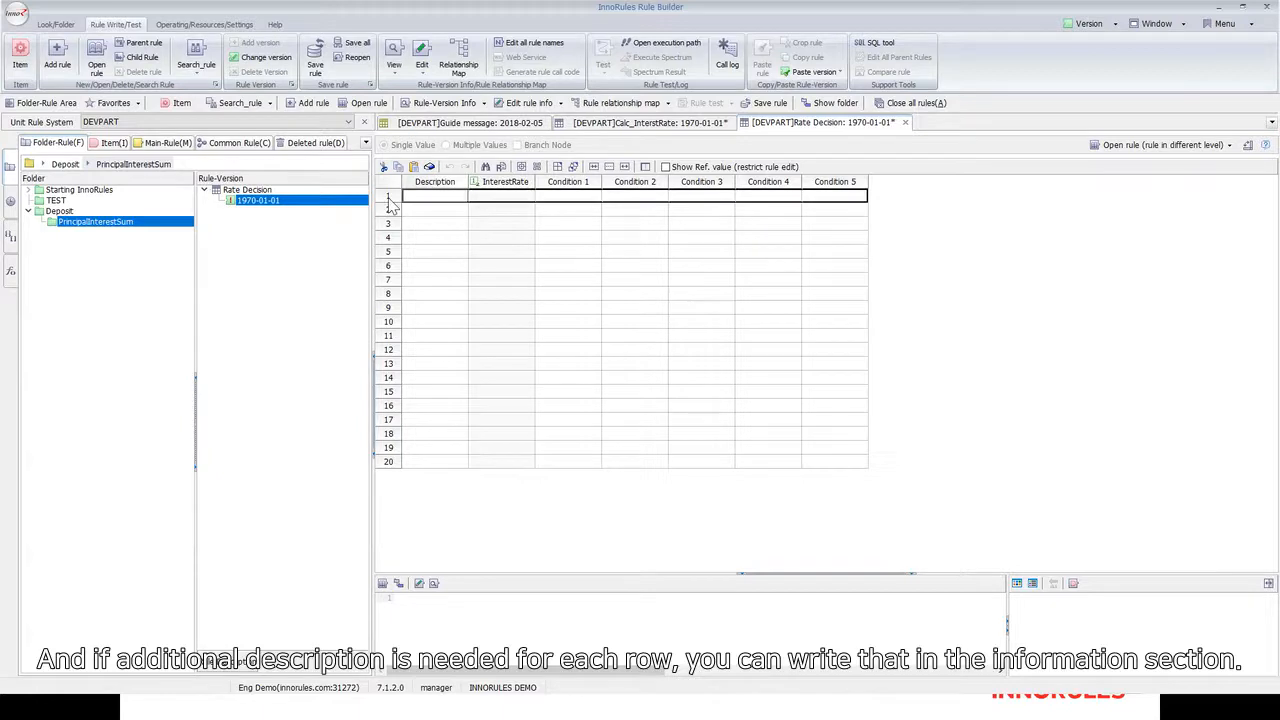
{"action": "left_click", "coordinate": [389, 210]}
{"action": "left_click", "coordinate": [390, 224]}
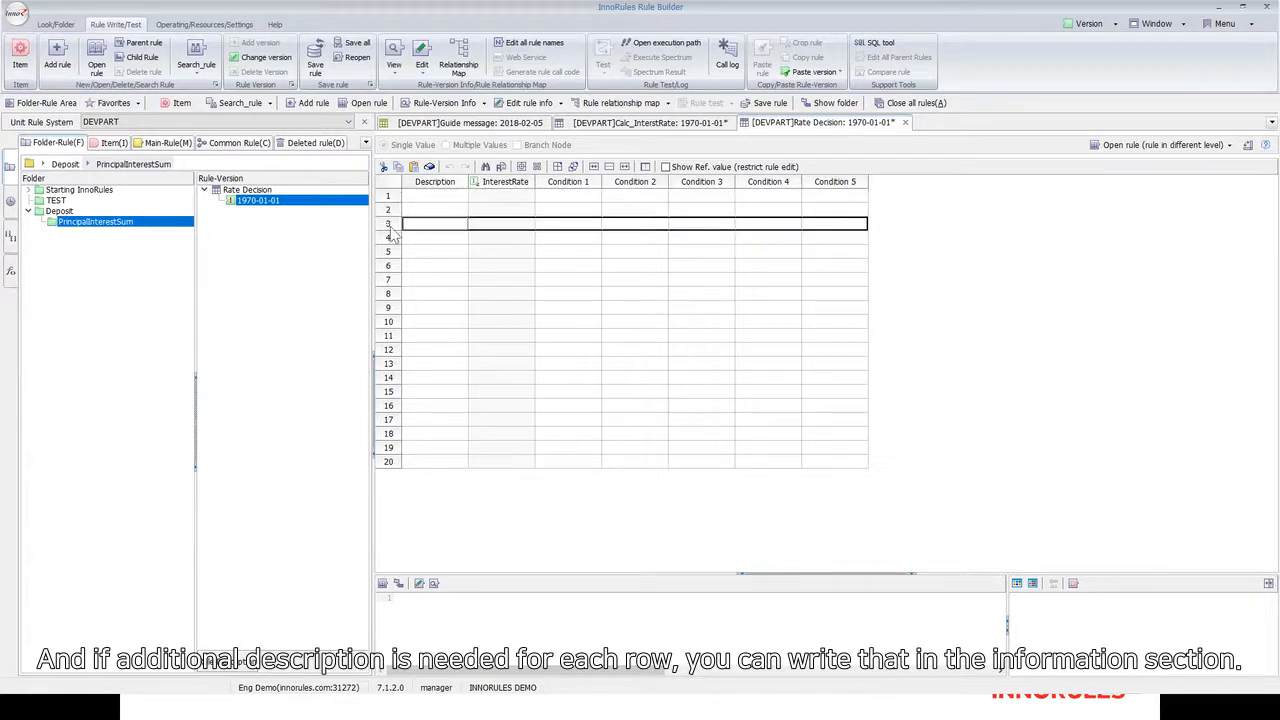
{"action": "left_click", "coordinate": [417, 182]}
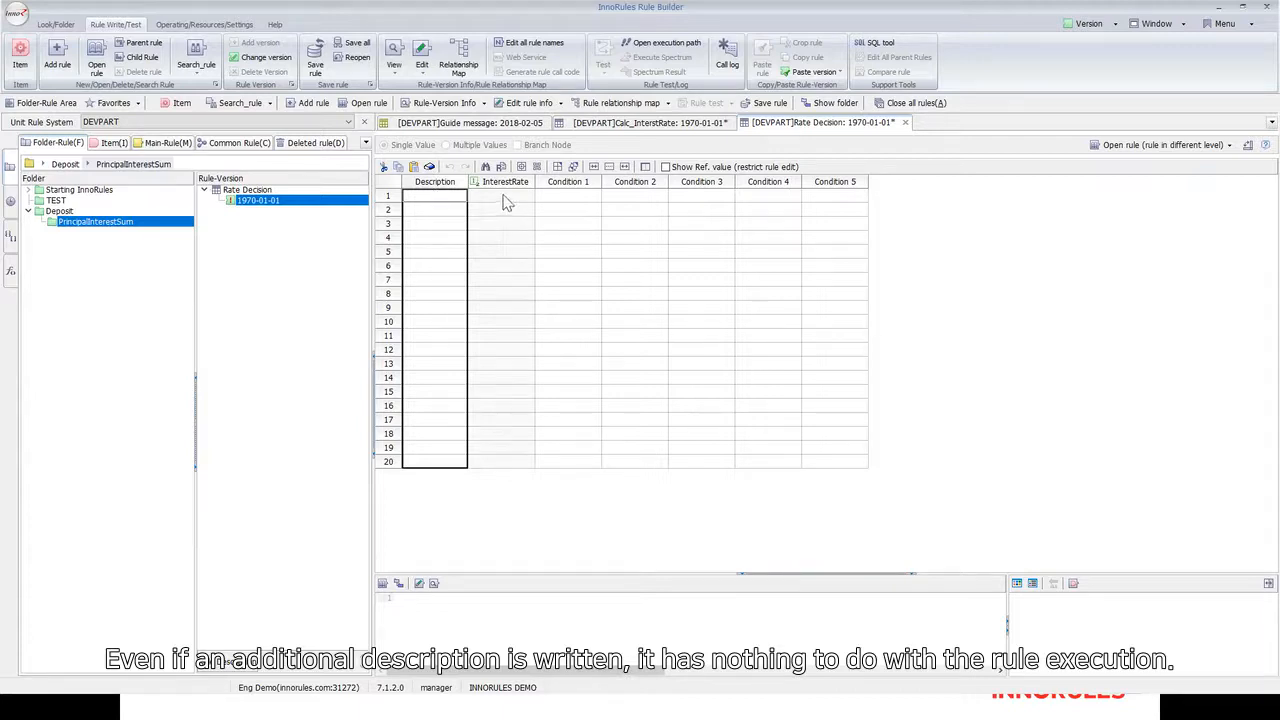
{"action": "left_click", "coordinate": [560, 200]}
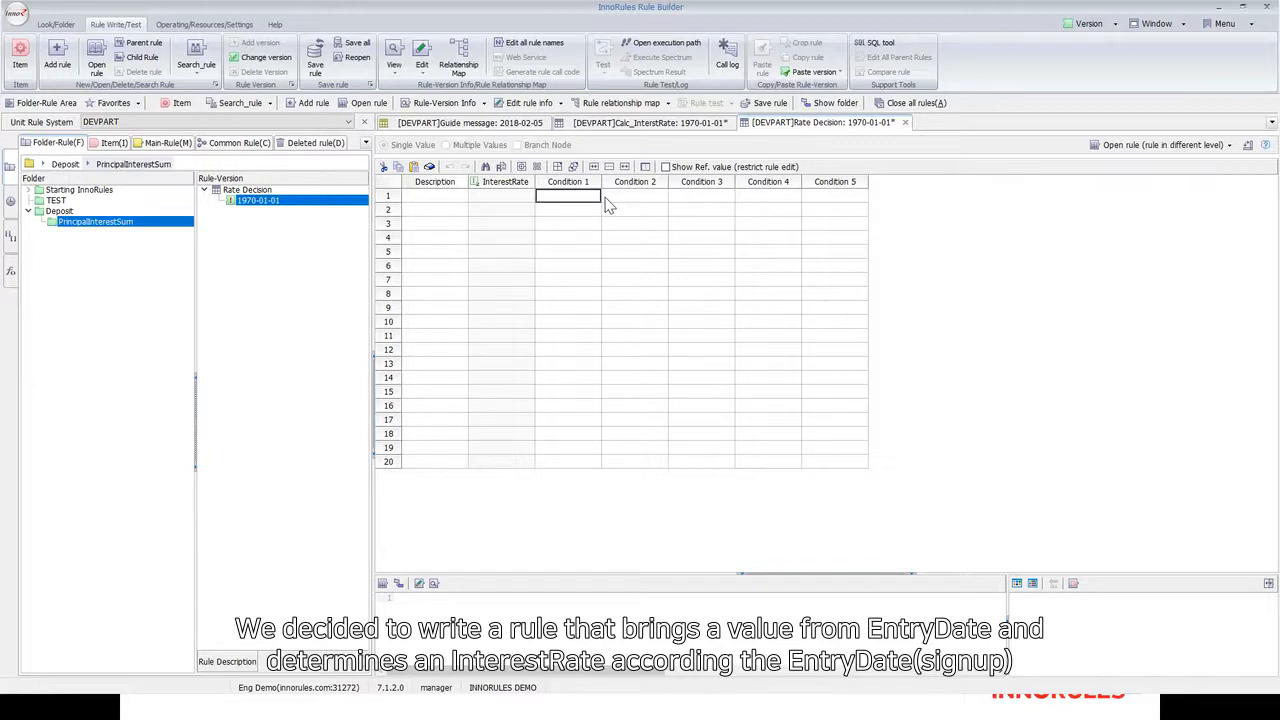
{"action": "left_click", "coordinate": [515, 197]}
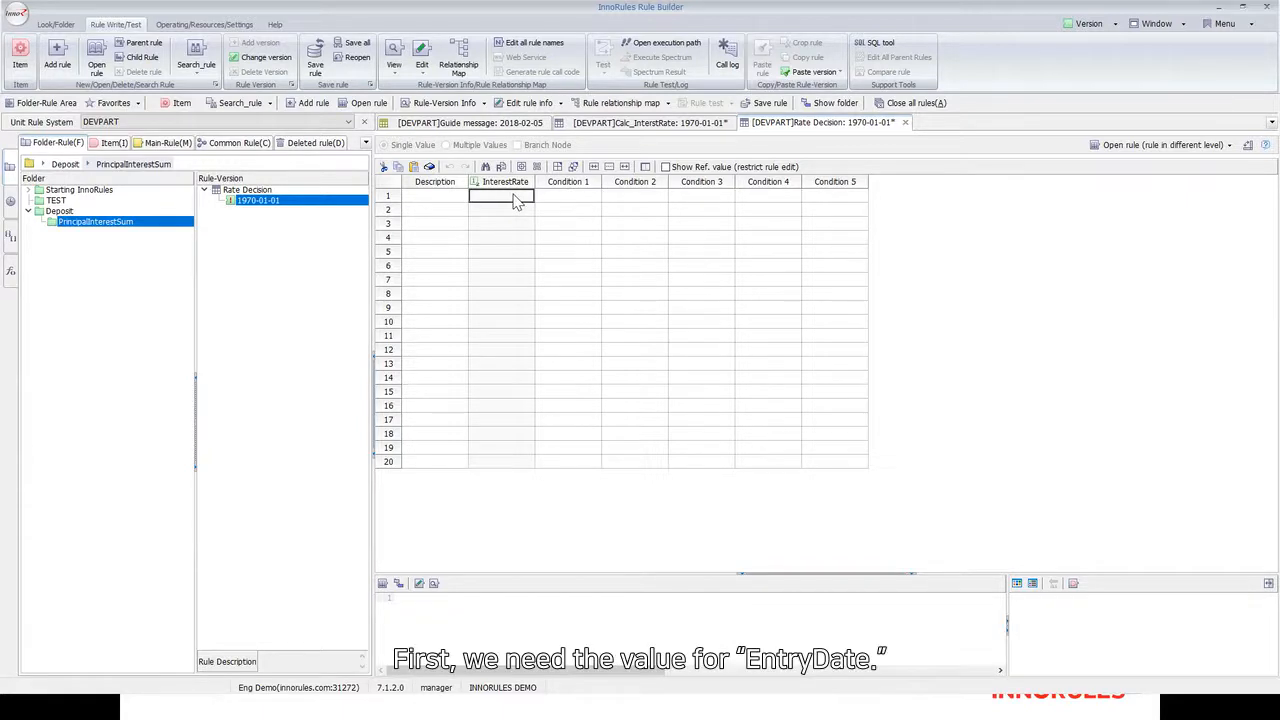
Enter the expression [EntryDate]<="20131231" as Condition 2 of row 1.
{"action": "left_click", "coordinate": [612, 196]}
{"action": "type", "text": "[EntryDate]"}
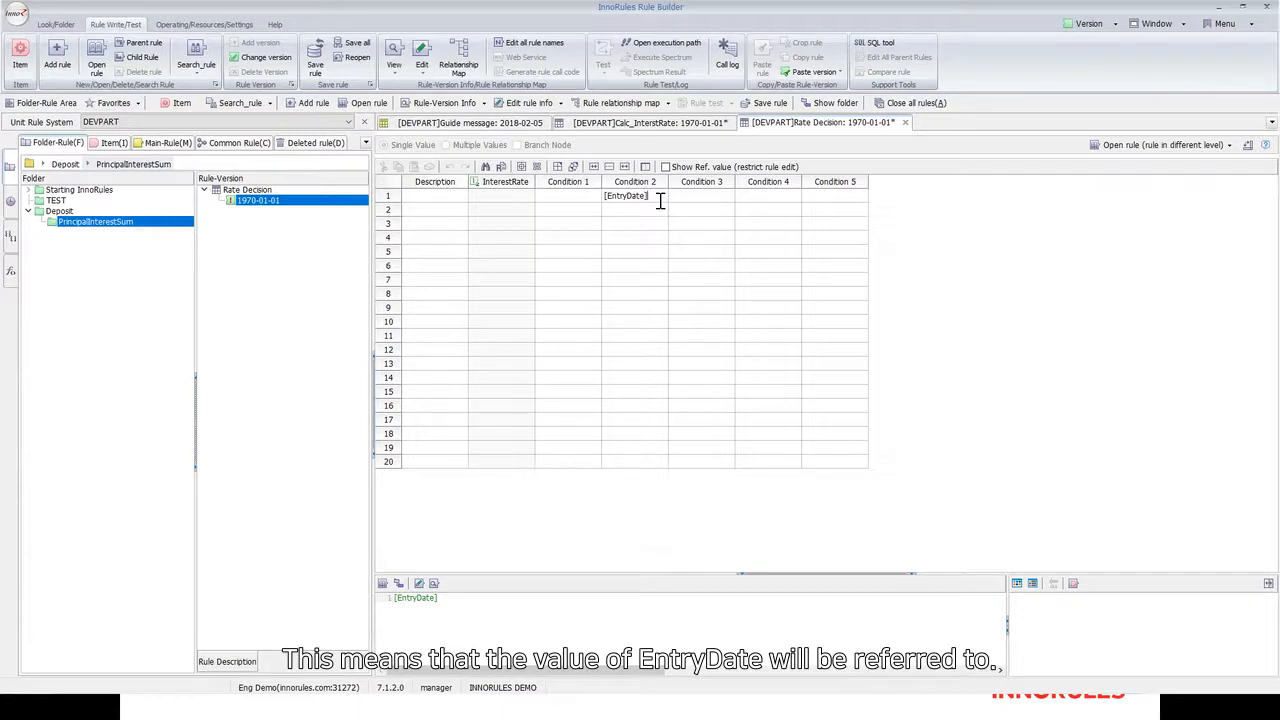
{"action": "type", "text": "<="}
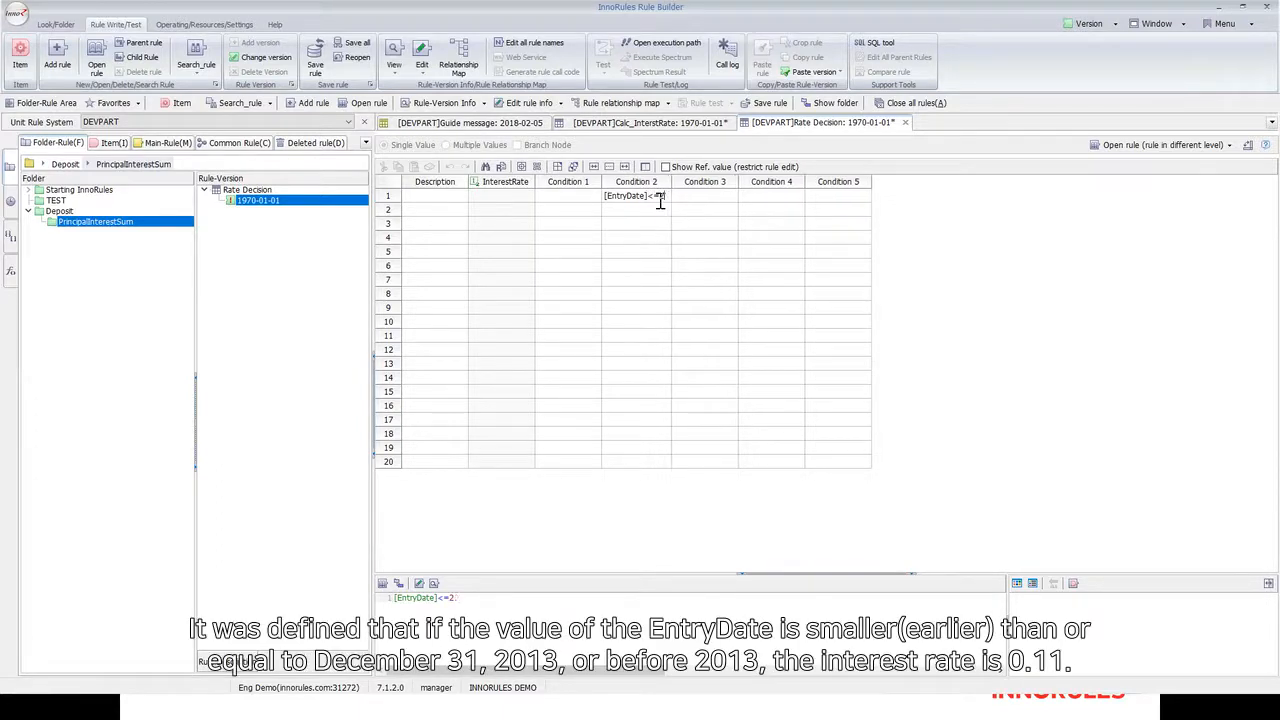
{"action": "type", "text": "\"20133"}
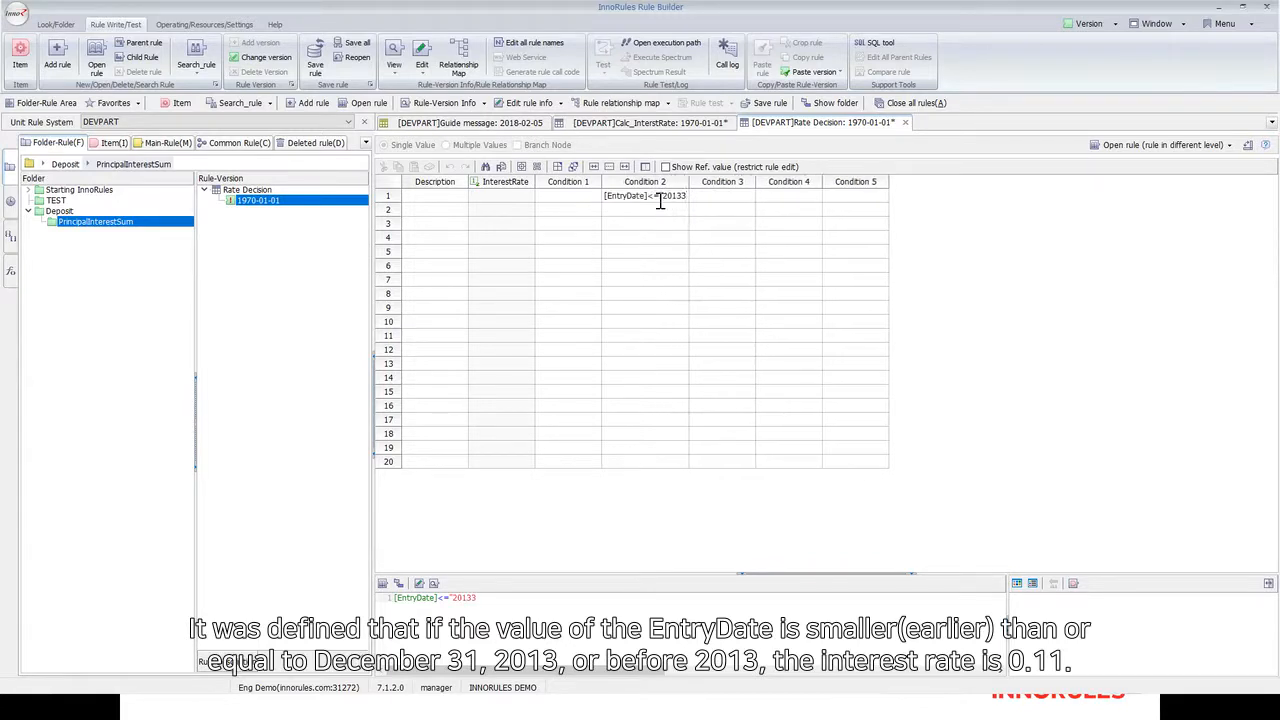
{"action": "key", "text": "BackSpace"}
{"action": "type", "text": "1231\""}
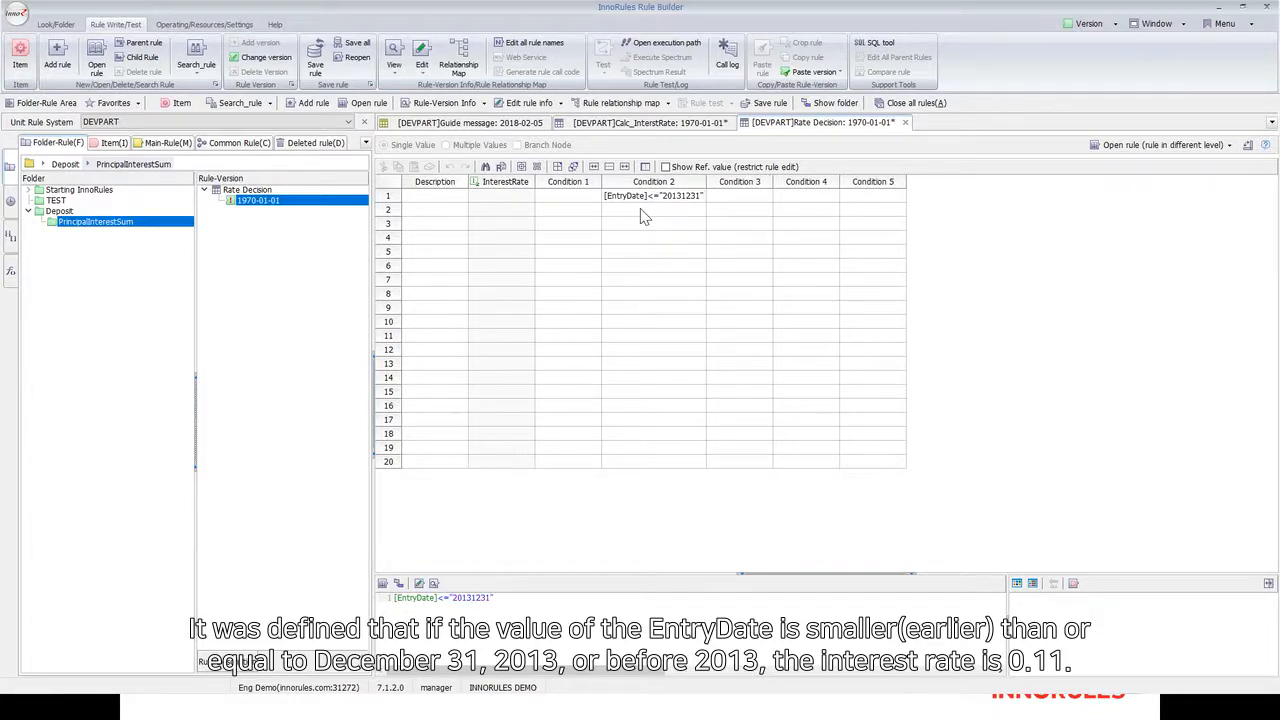
{"action": "left_click", "coordinate": [650, 266]}
Describe row 1 as "Before 20131231".
{"action": "left_click", "coordinate": [431, 198]}
{"action": "left_click", "coordinate": [432, 197]}
{"action": "type", "text": "Before 2020"}
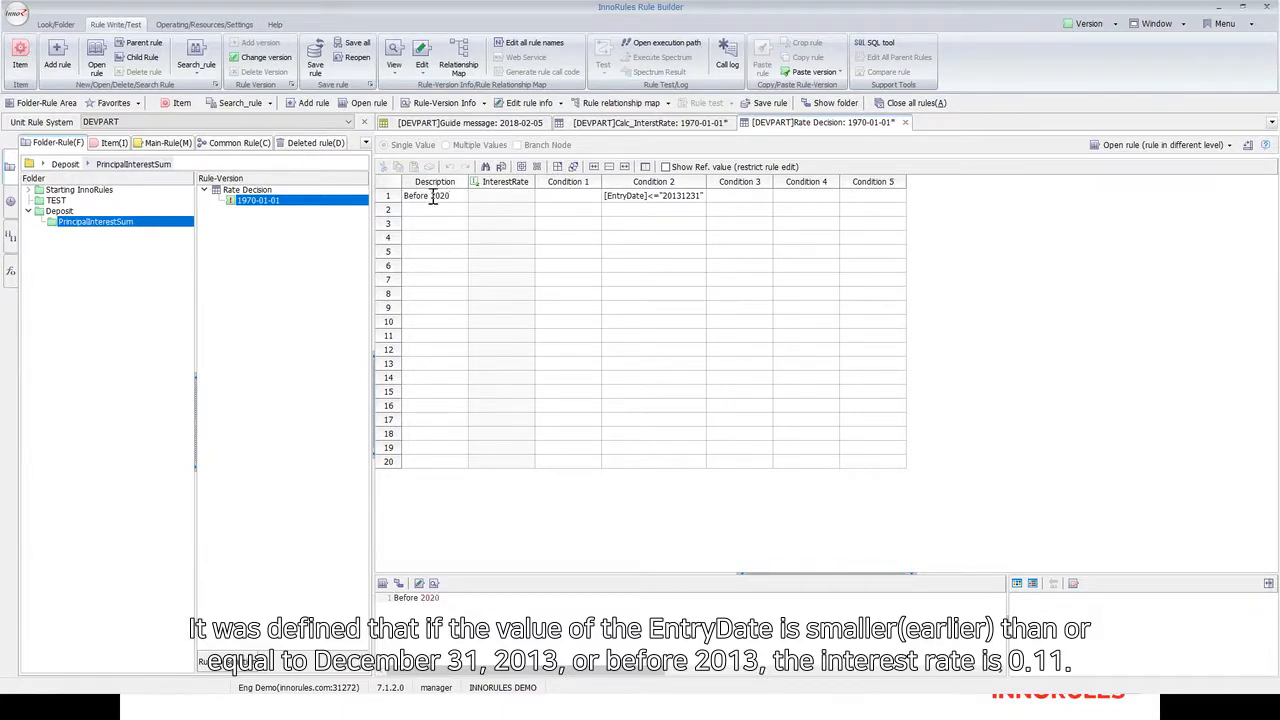
{"action": "key", "text": "BackSpace"}
{"action": "key", "text": "BackSpace"}
{"action": "type", "text": "131231"}
{"action": "left_click", "coordinate": [648, 308]}
Set the InterestRate of row 1 to 0.11.
{"action": "left_click", "coordinate": [520, 197]}
{"action": "type", "text": "0.11"}
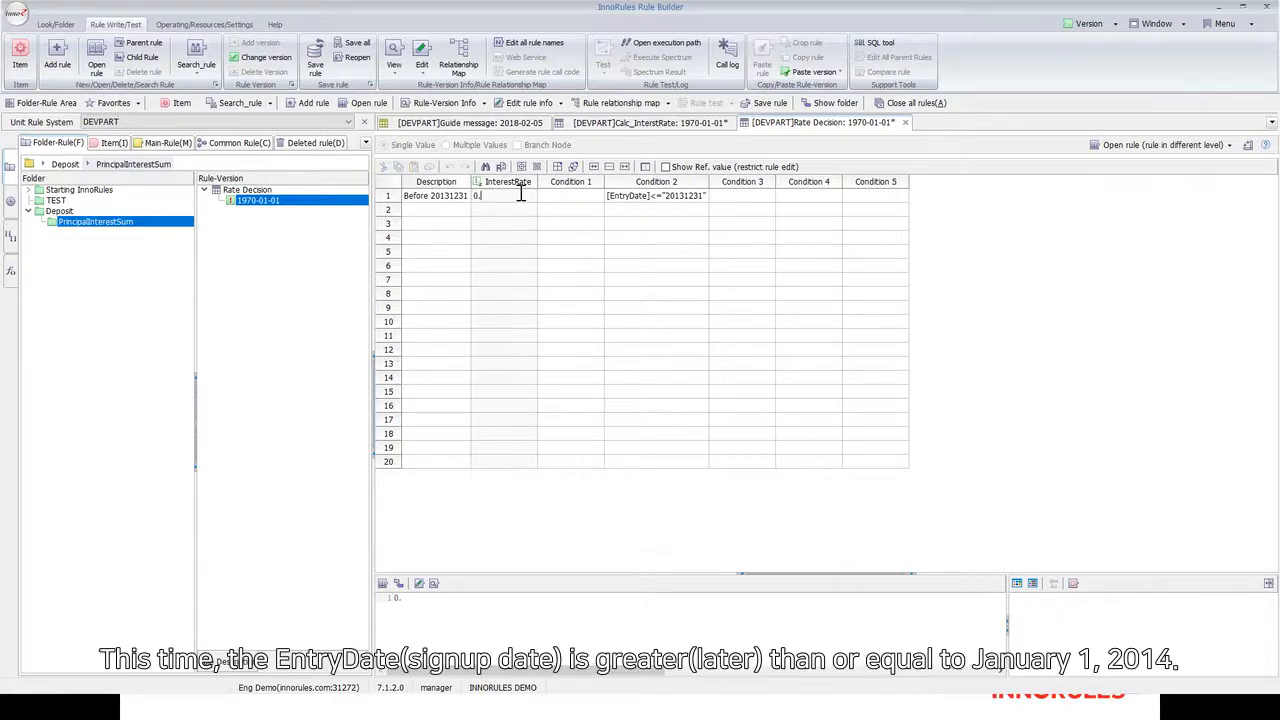
{"action": "left_click", "coordinate": [562, 241]}
Enter the expression [EntryDate]>="20130101" as Condition 1 of row 2.
{"action": "left_click", "coordinate": [573, 212]}
{"action": "double_click", "coordinate": [574, 212]}
{"action": "type", "text": "[EntryDate]>=\"20"}
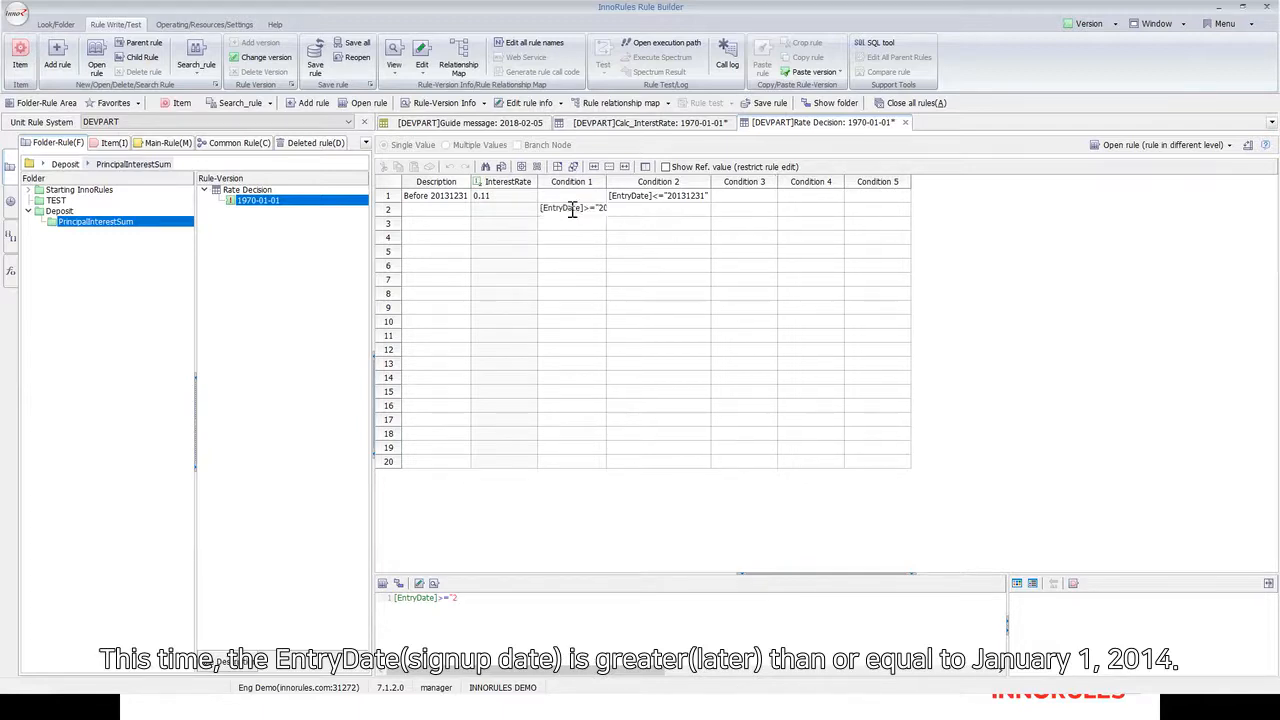
{"action": "type", "text": "13010"}
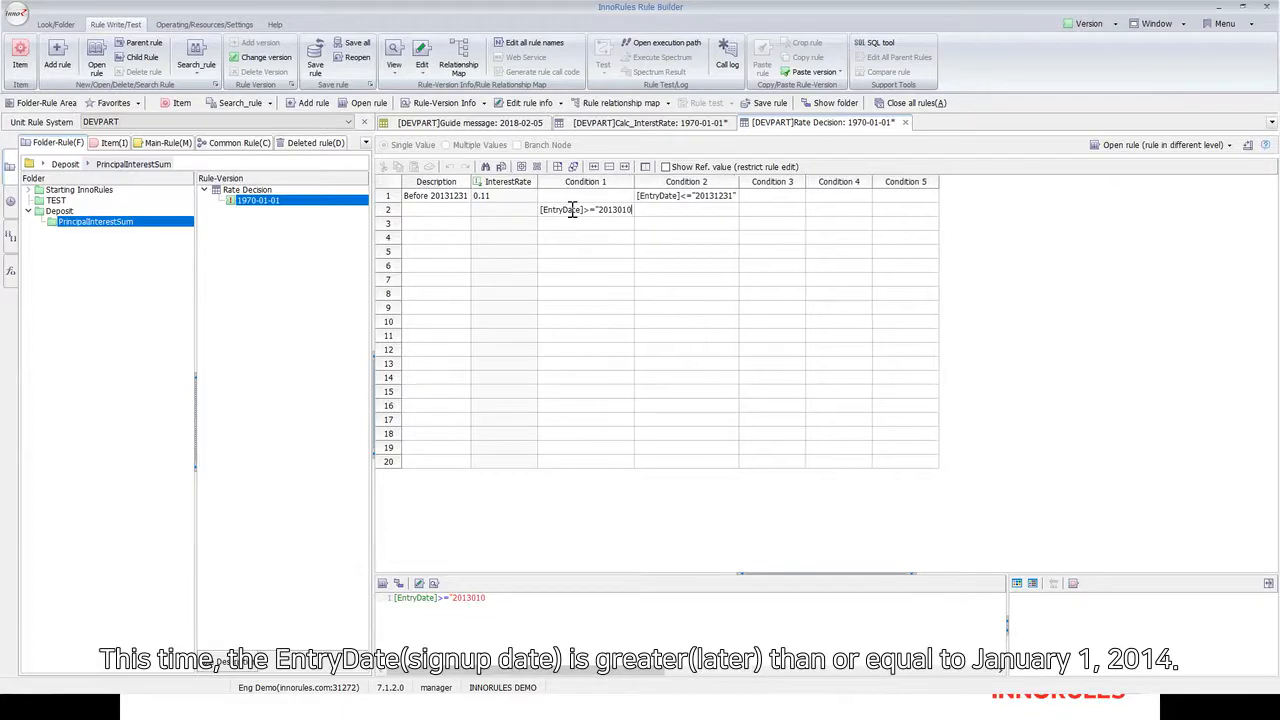
{"action": "type", "text": "1\""}
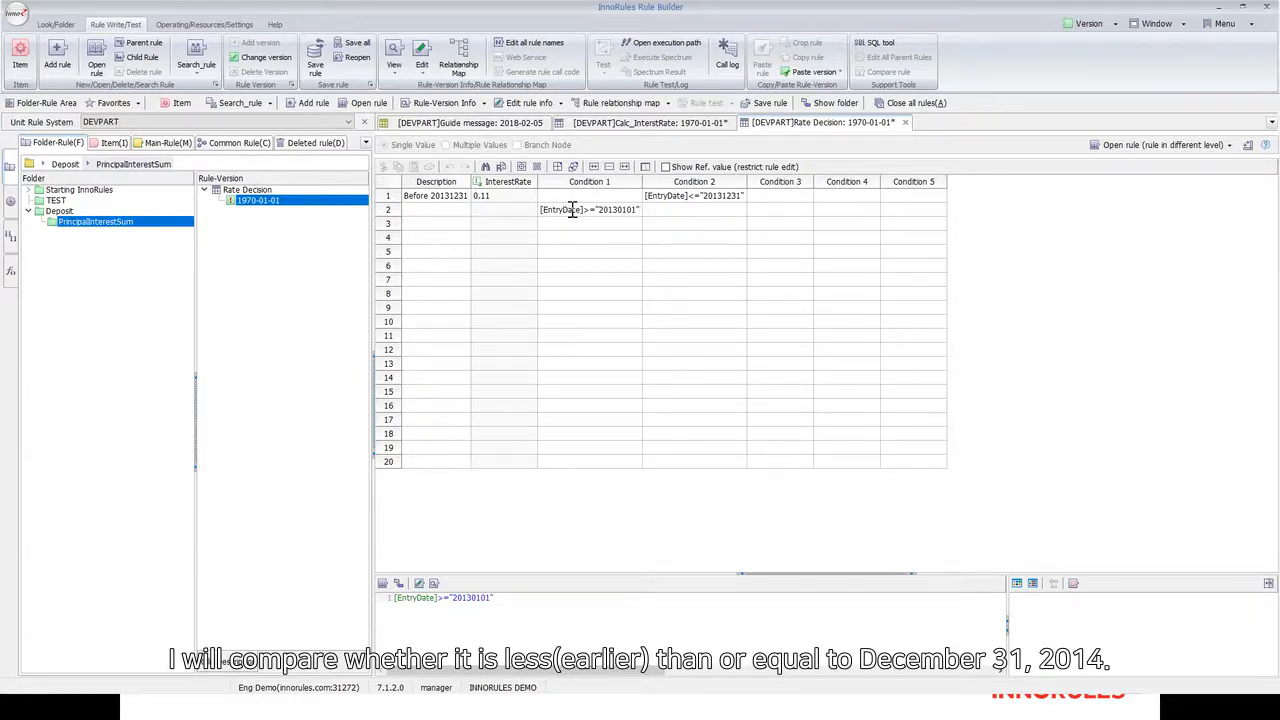
{"action": "left_click", "coordinate": [666, 236]}
Copy the Condition 2 expression of row 1 into Condition 2 of row 2.
{"action": "left_click", "coordinate": [657, 214]}
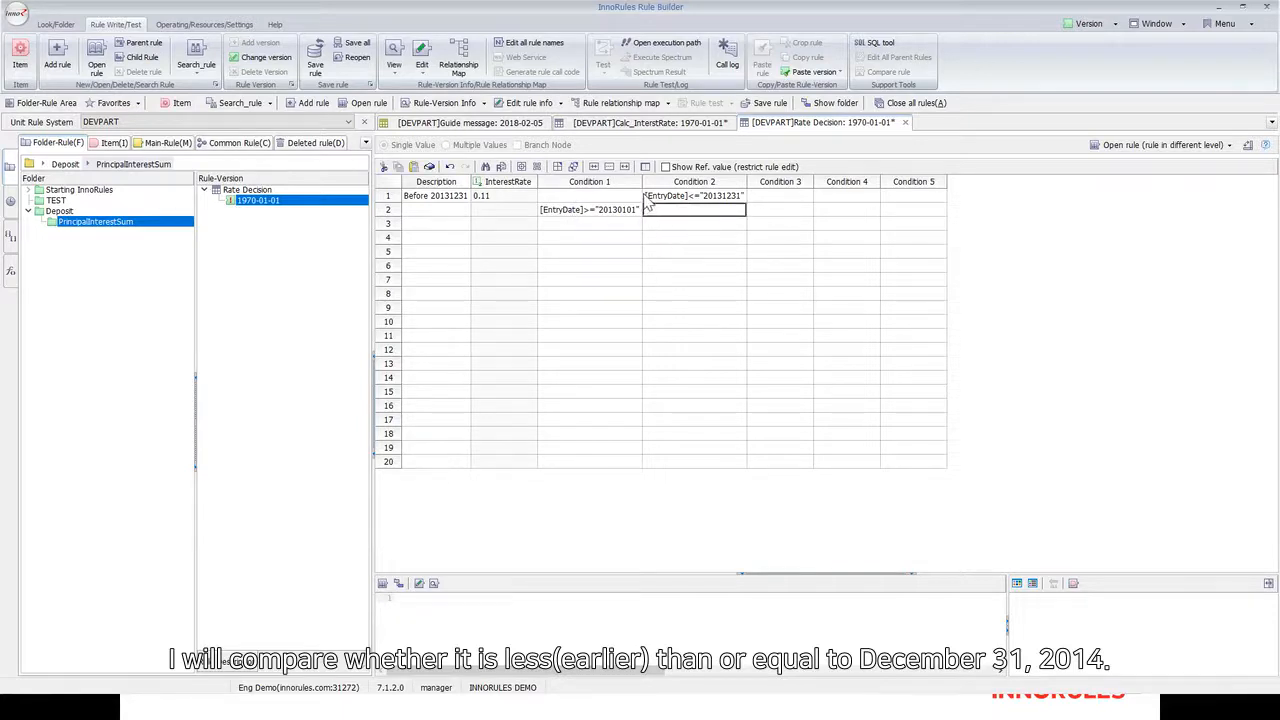
{"action": "left_click", "coordinate": [686, 200]}
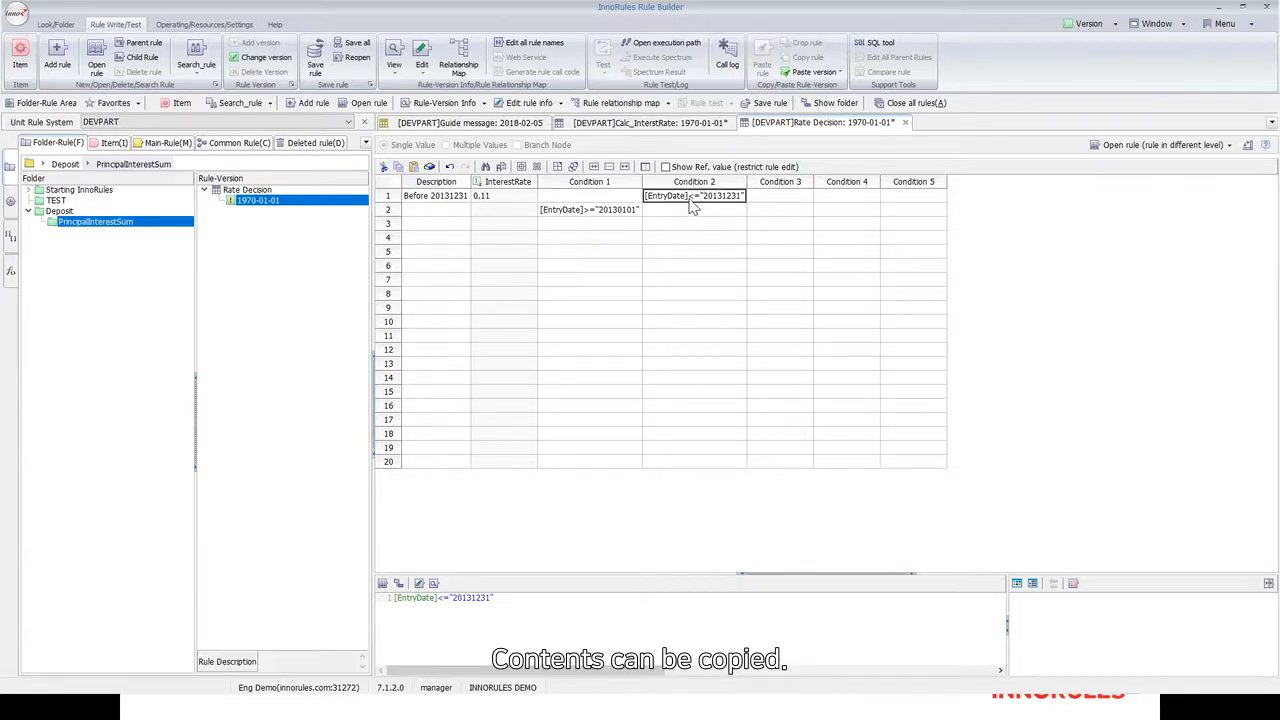
{"action": "right_click", "coordinate": [695, 207]}
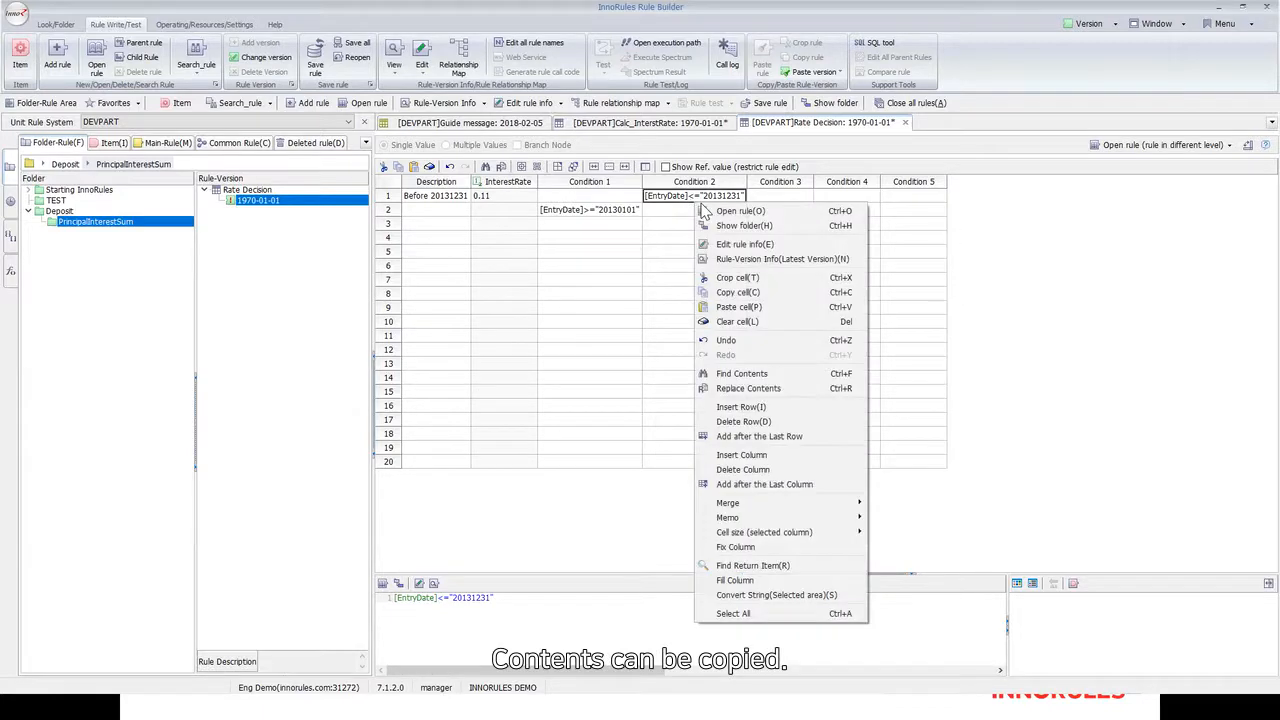
{"action": "left_click", "coordinate": [756, 296]}
{"action": "left_click", "coordinate": [684, 213]}
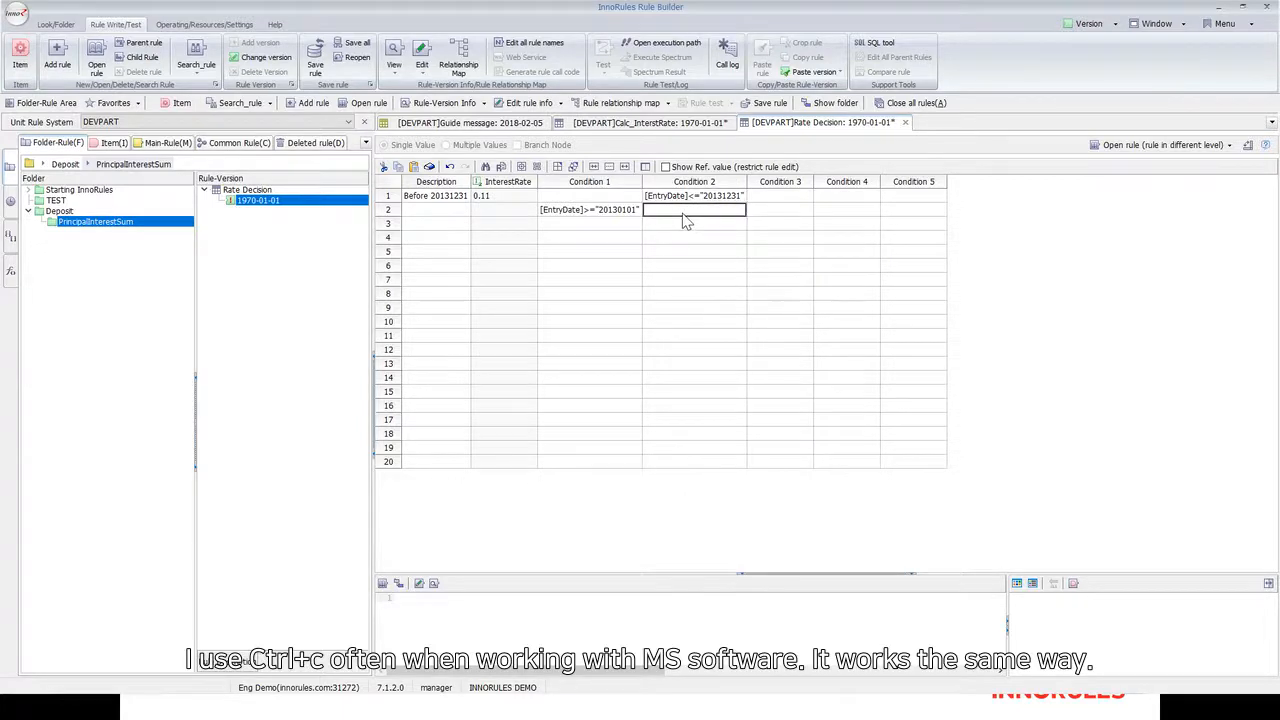
{"action": "right_click", "coordinate": [684, 214]}
{"action": "left_click", "coordinate": [745, 318]}
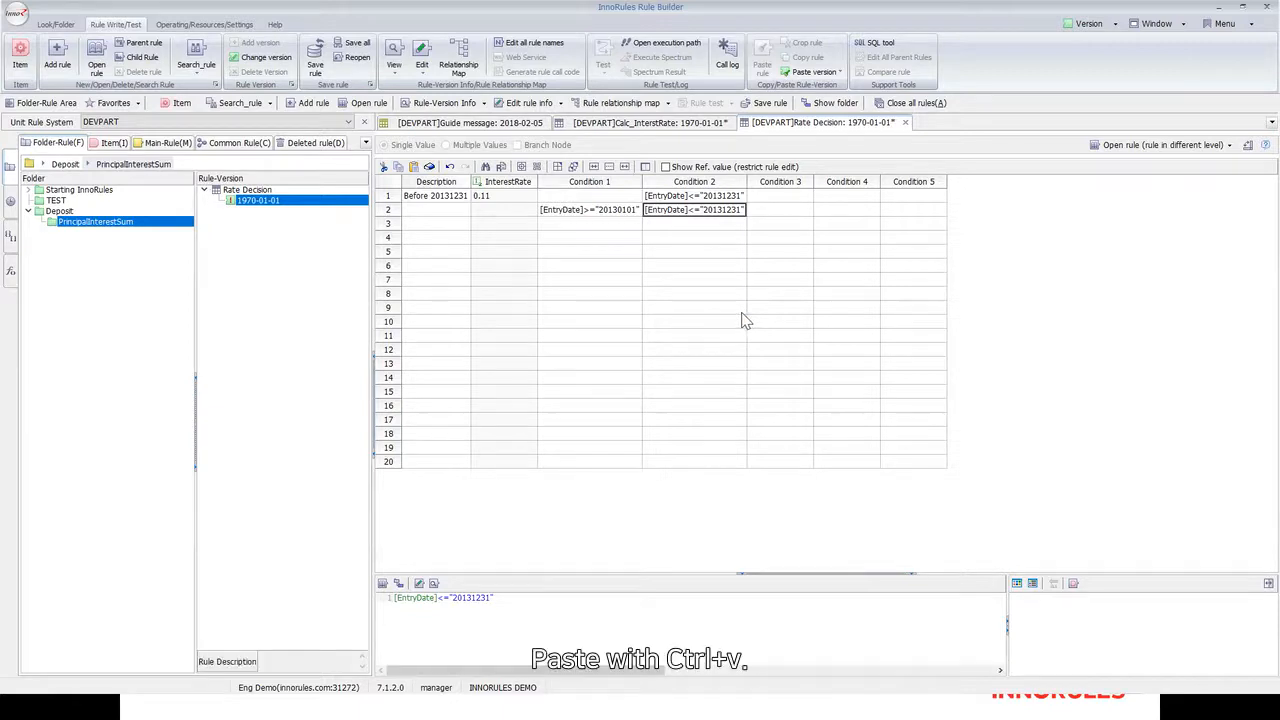
Change the date in row 2's Condition 2 so that it reads [EntryDate]<="20141231".
{"action": "double_click", "coordinate": [724, 212]}
{"action": "key", "text": "Escape"}
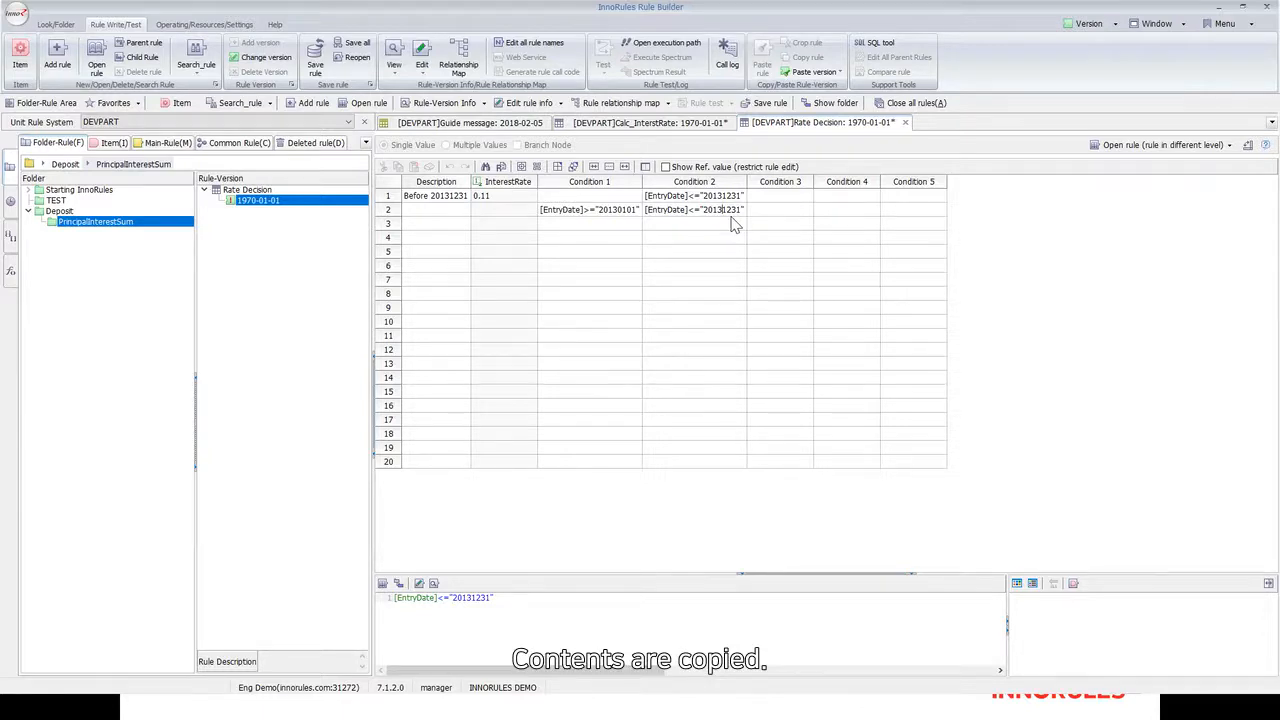
{"action": "key", "text": "BackSpace"}
{"action": "type", "text": "4"}
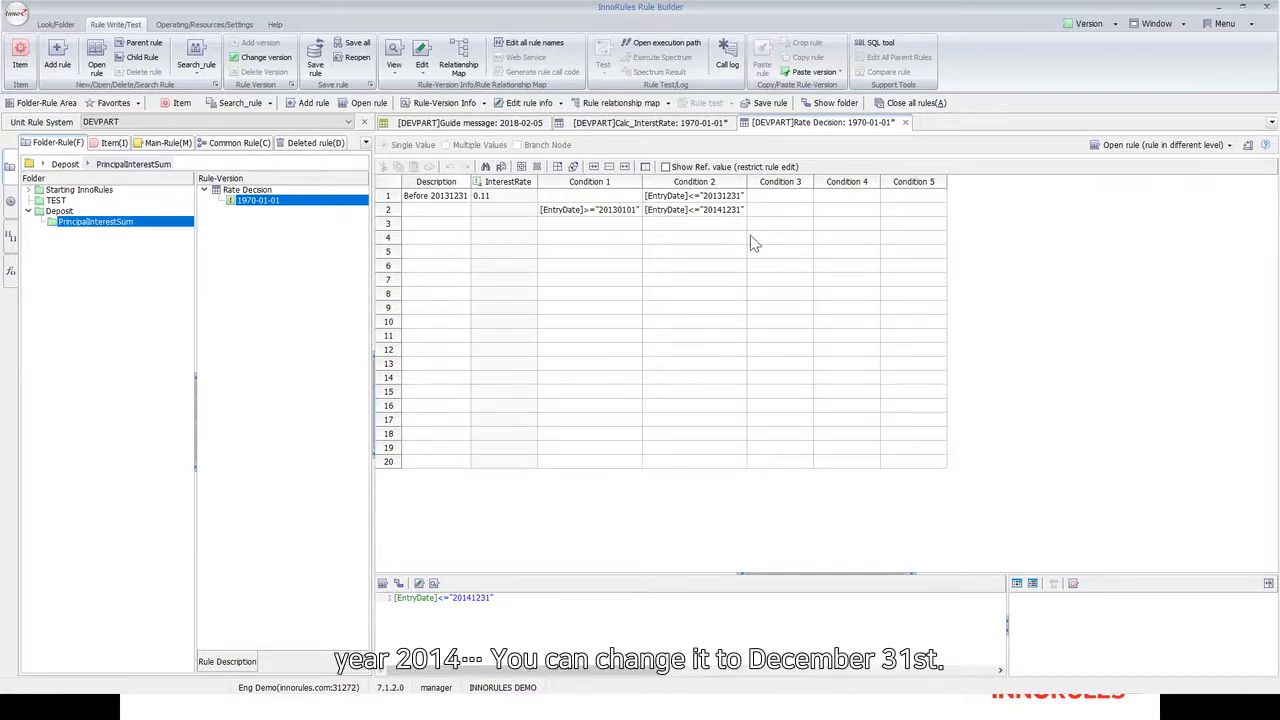
{"action": "left_click", "coordinate": [589, 256]}
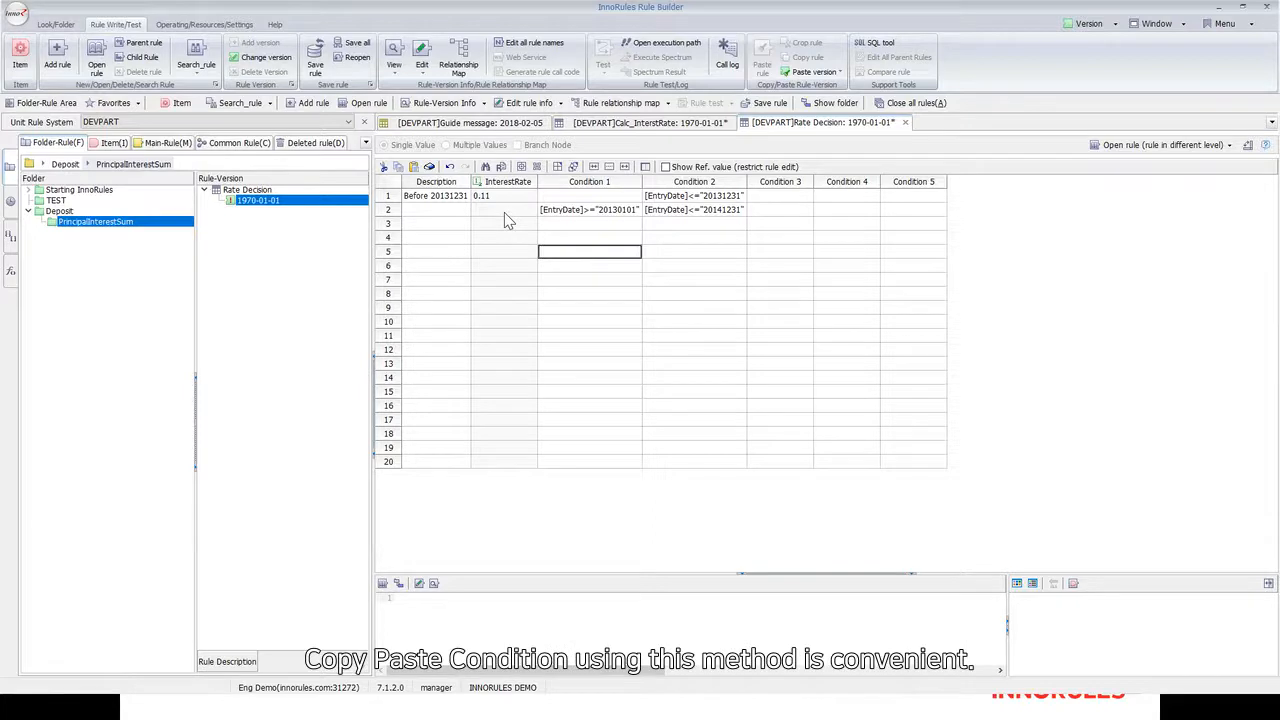
Replace the description of row 1 with "~2013".
{"action": "double_click", "coordinate": [432, 196]}
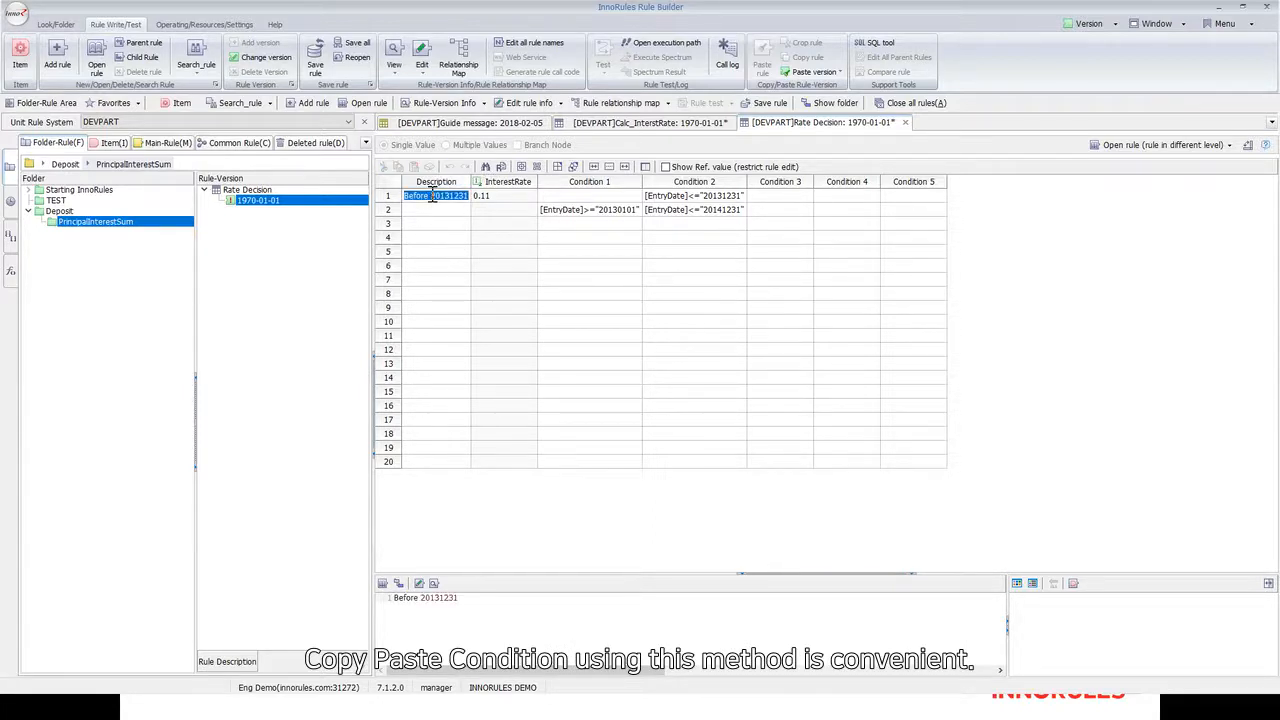
{"action": "type", "text": "~2013"}
{"action": "left_click", "coordinate": [460, 210]}
{"action": "left_click", "coordinate": [612, 240]}
Set the InterestRate of row 2 to 0.1 and describe the row as "2014".
{"action": "double_click", "coordinate": [530, 211]}
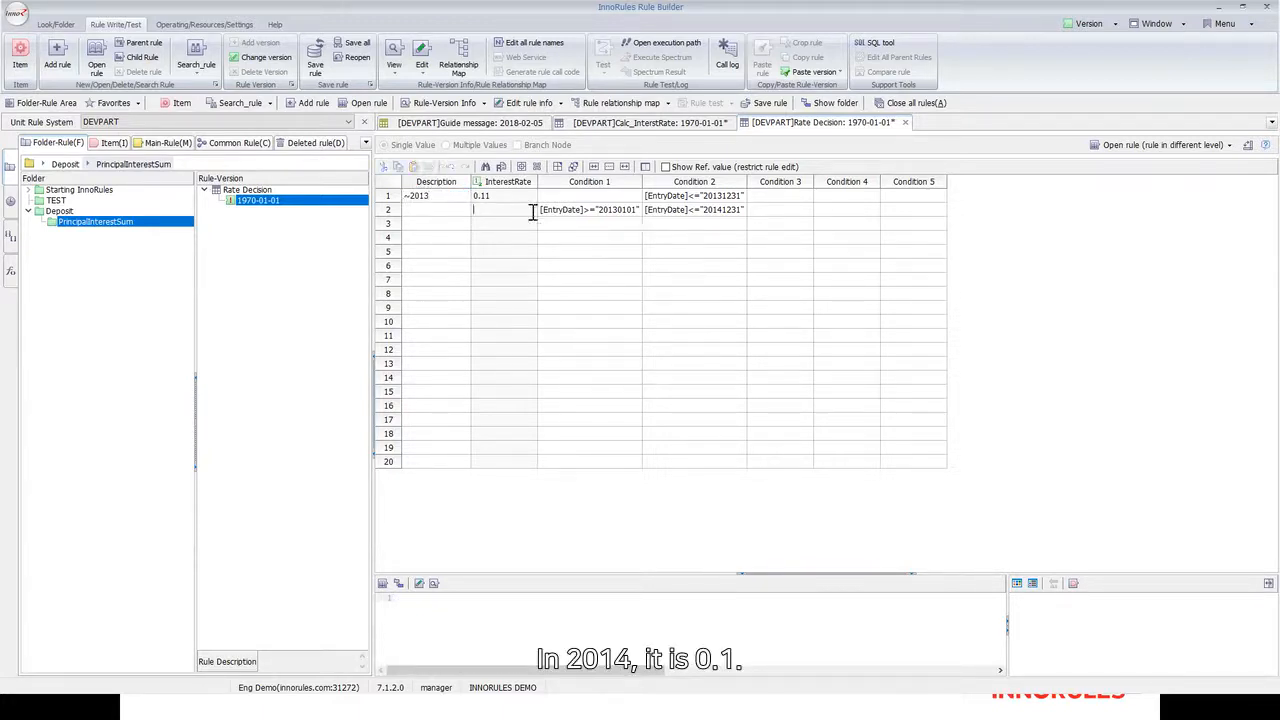
{"action": "type", "text": "0.1"}
{"action": "left_click", "coordinate": [440, 224]}
{"action": "left_click", "coordinate": [445, 213]}
{"action": "type", "text": "2014"}
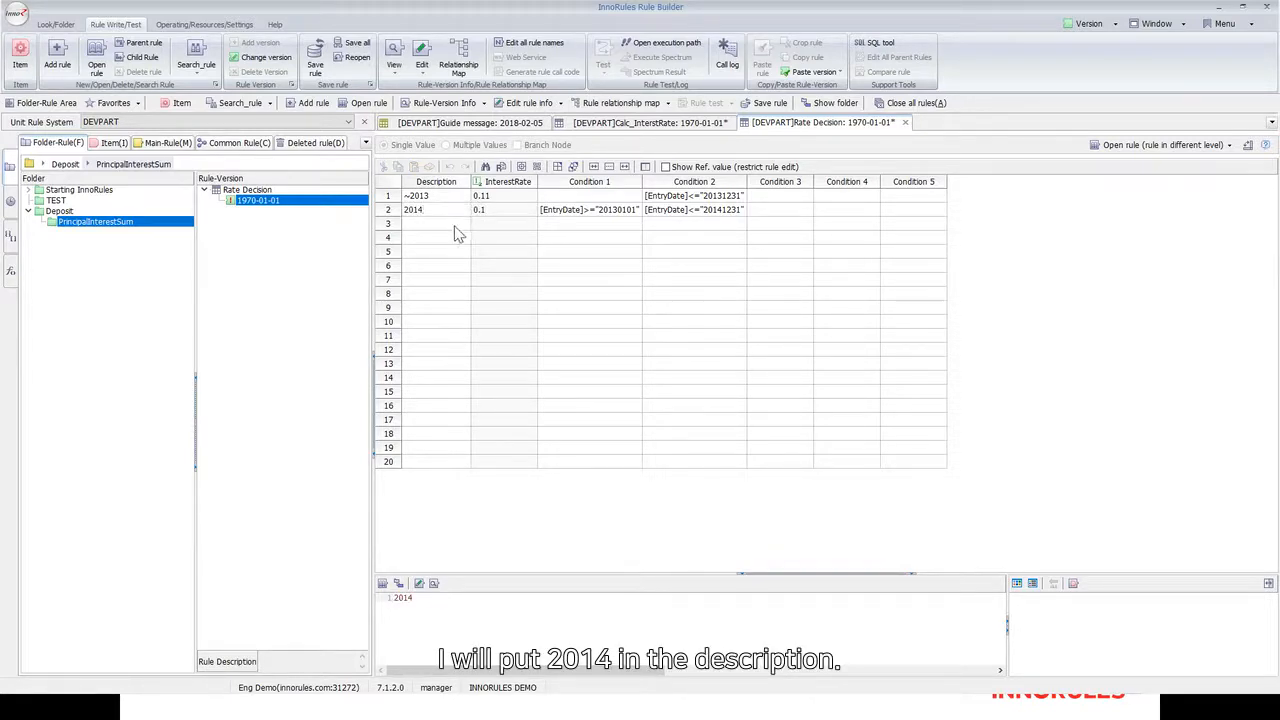
{"action": "left_click", "coordinate": [456, 232]}
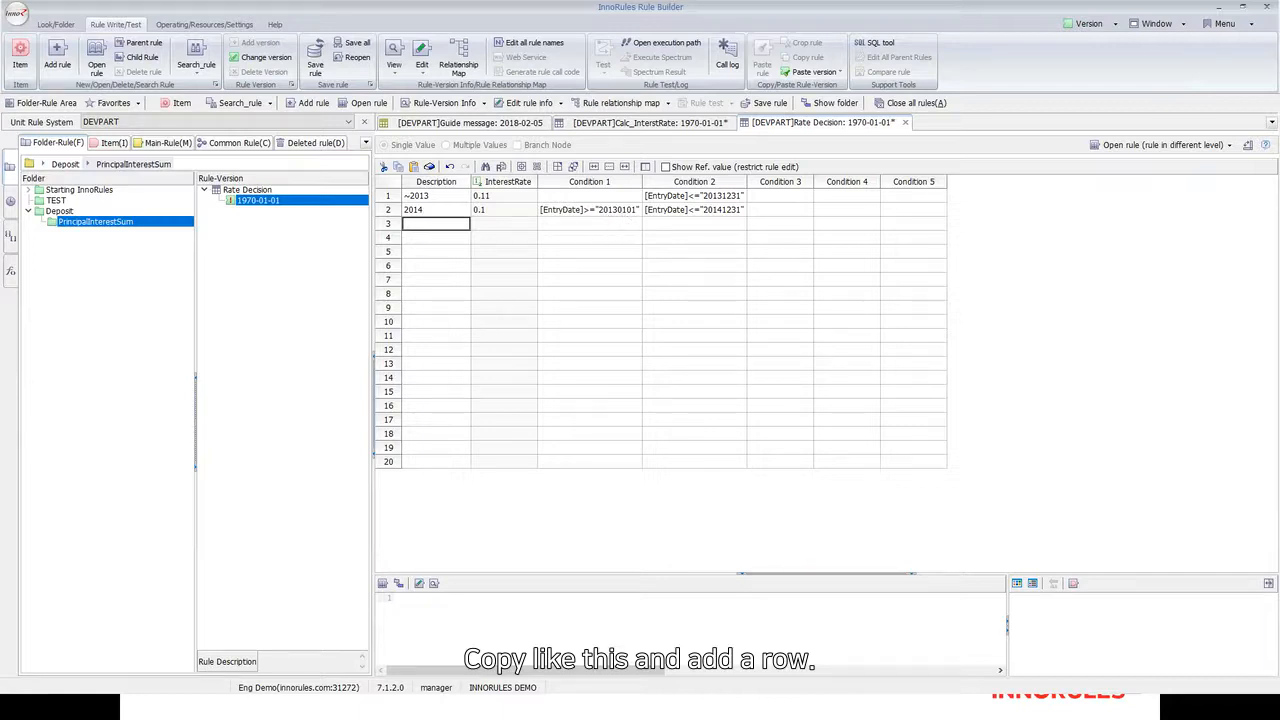
Add row "2015" with rate 0.09, [EntryDate]>="20150101" and [EntryDate]<="20151231", and row "2016~" with rate 0.08 and [EntryDate]>="20160101".
{"action": "left_click", "coordinate": [627, 251]}
{"action": "double_click", "coordinate": [456, 209]}
{"action": "left_click", "coordinate": [662, 218]}
{"action": "left_click", "coordinate": [627, 220]}
{"action": "left_click", "coordinate": [592, 215]}
{"action": "left_click", "coordinate": [709, 213]}
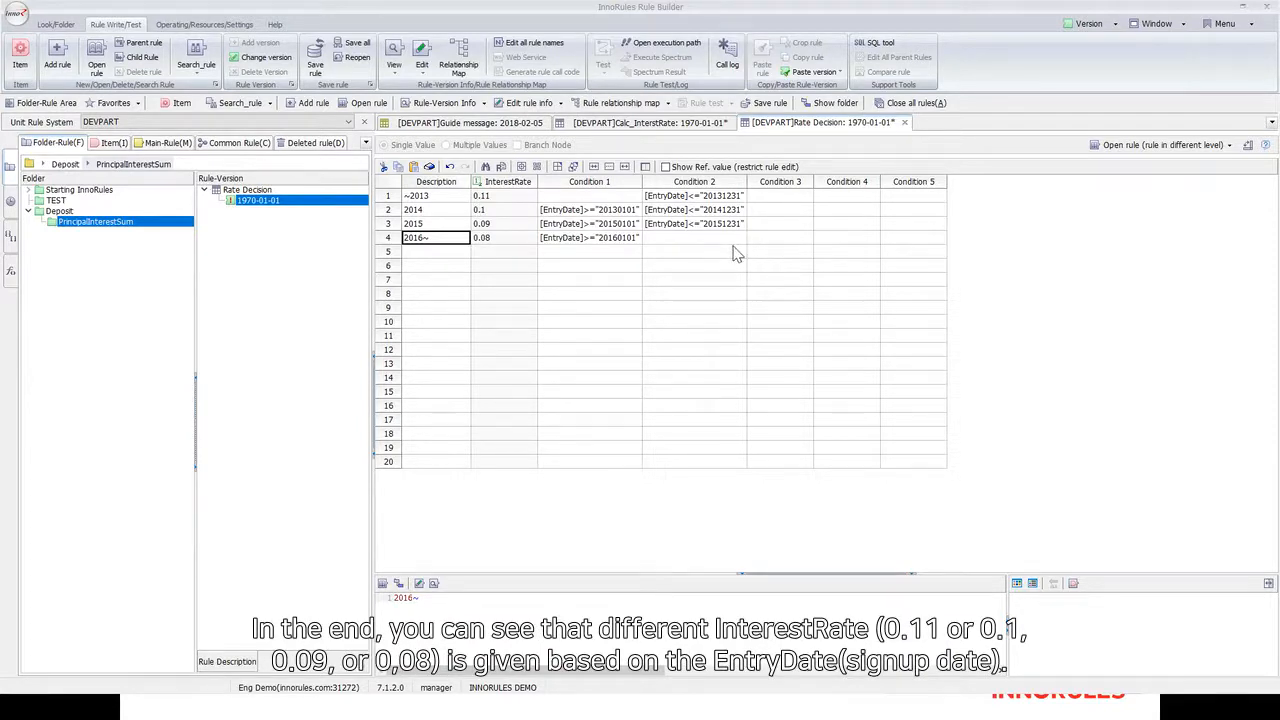
Correct Condition 1 of row 2 to [EntryDate]>="20140101" and save the rule.
{"action": "left_click", "coordinate": [622, 211]}
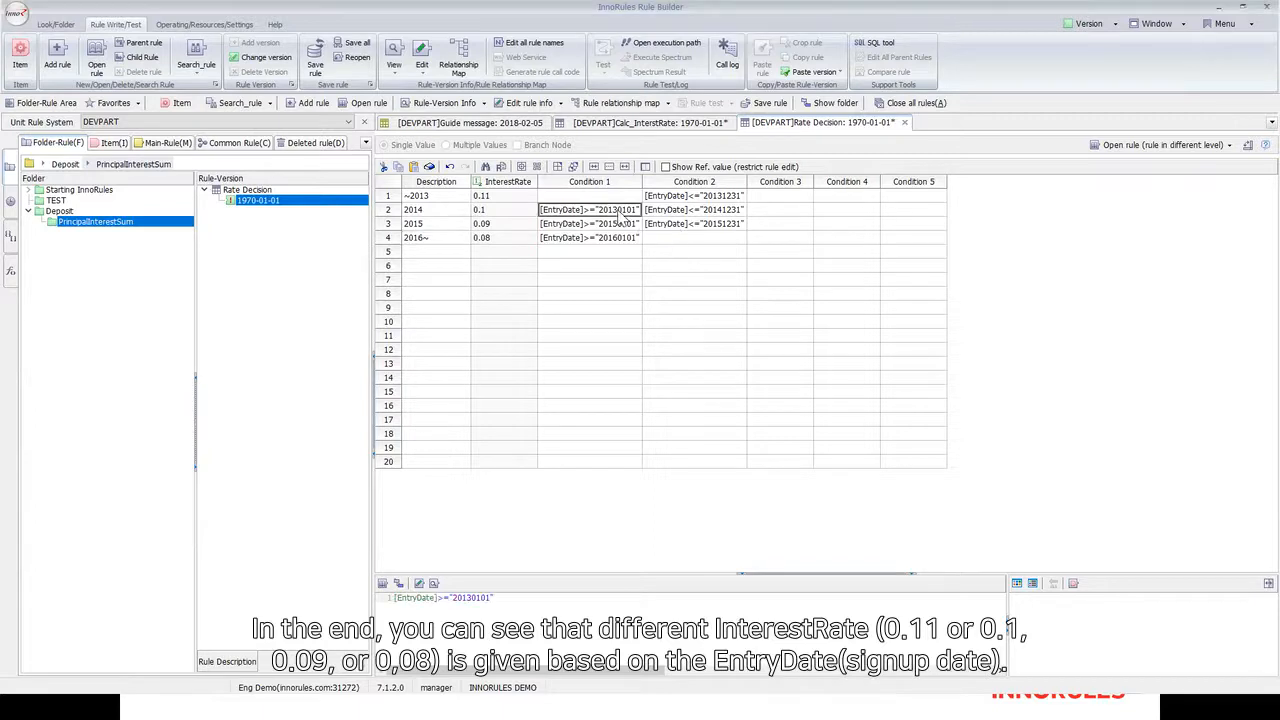
{"action": "type", "text": "4"}
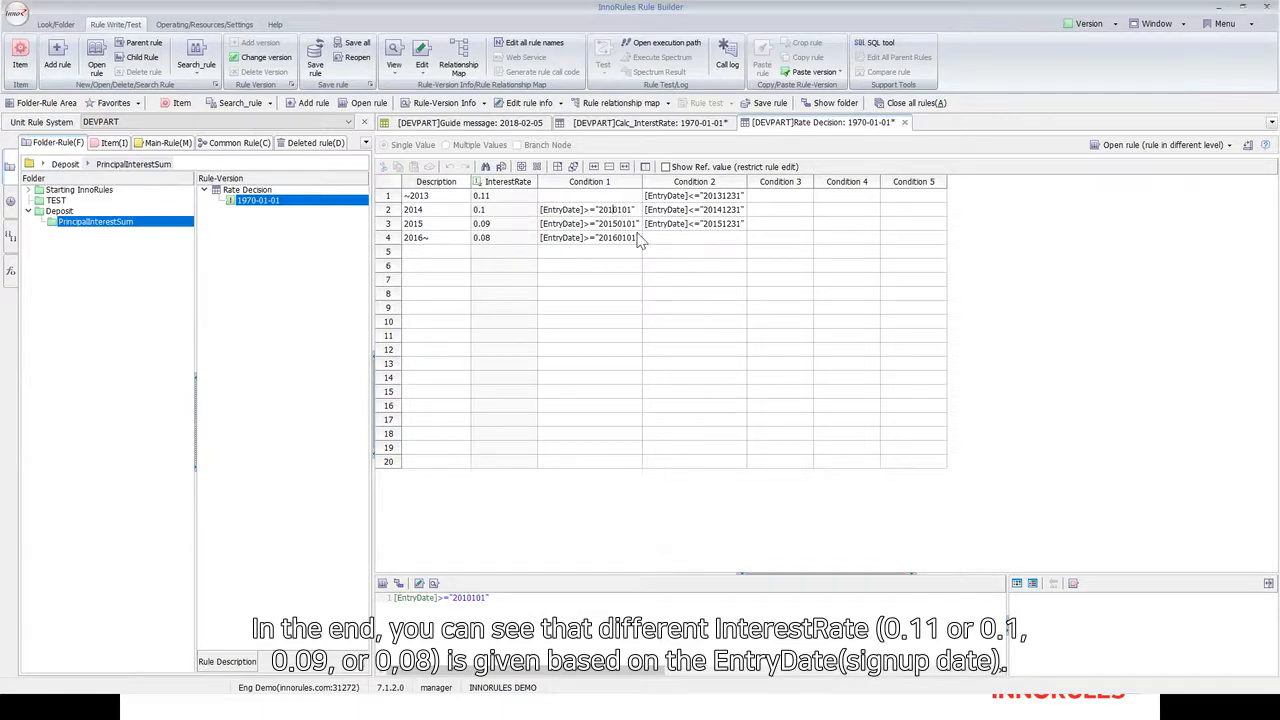
{"action": "left_click", "coordinate": [700, 293]}
{"action": "left_click", "coordinate": [612, 212]}
{"action": "double_click", "coordinate": [614, 210]}
{"action": "type", "text": "20140101"}
{"action": "left_click", "coordinate": [656, 254]}
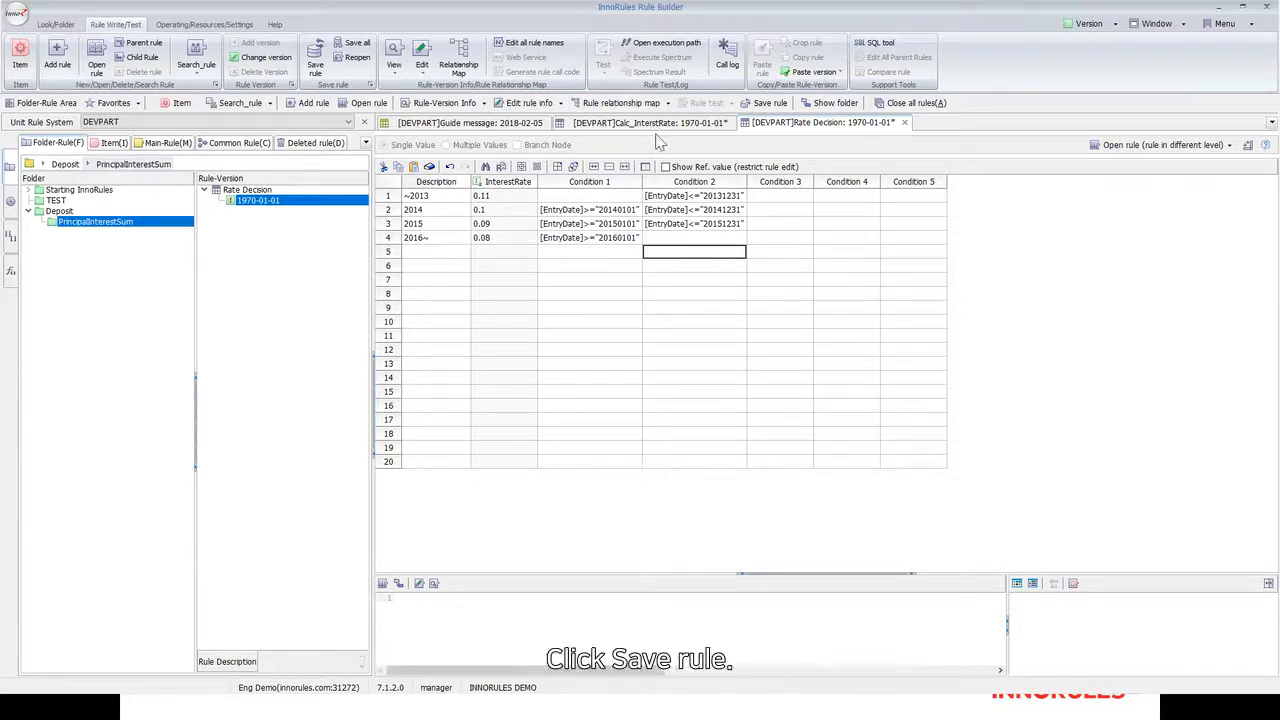
{"action": "left_click", "coordinate": [746, 106]}
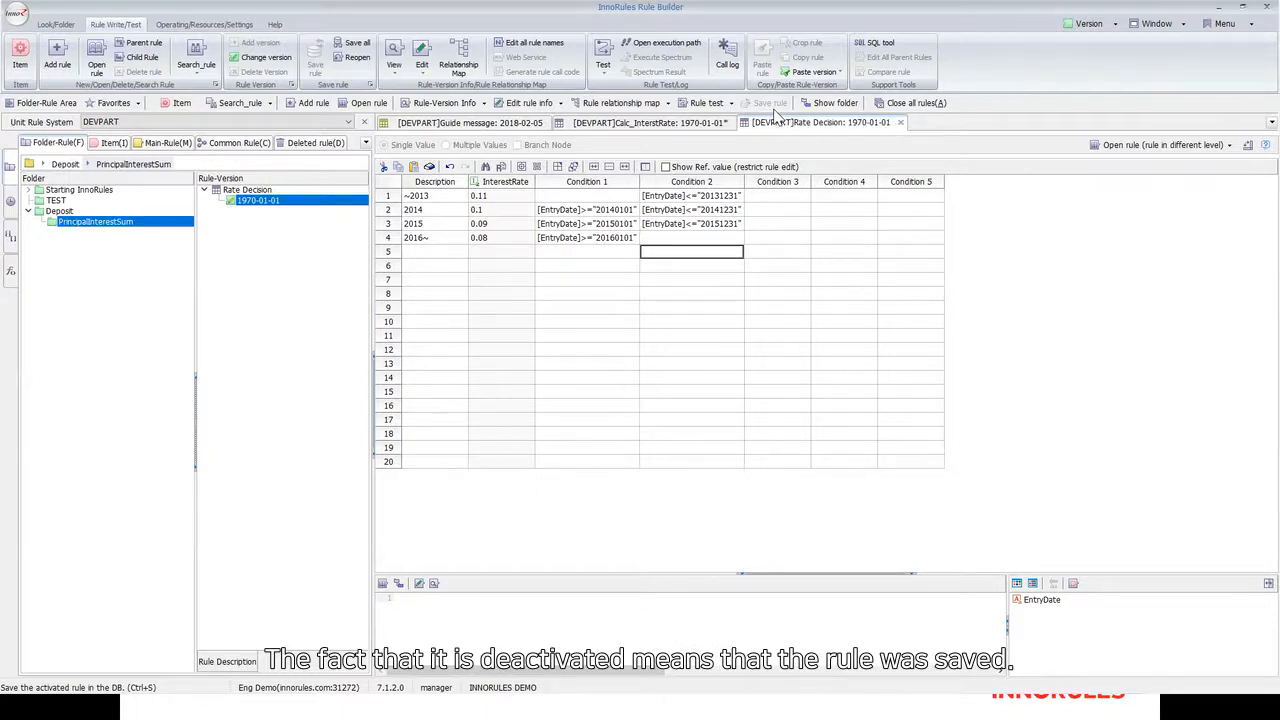
Enter 0 as Condition 2 of row 4 and try to save the rule.
{"action": "left_click", "coordinate": [678, 241]}
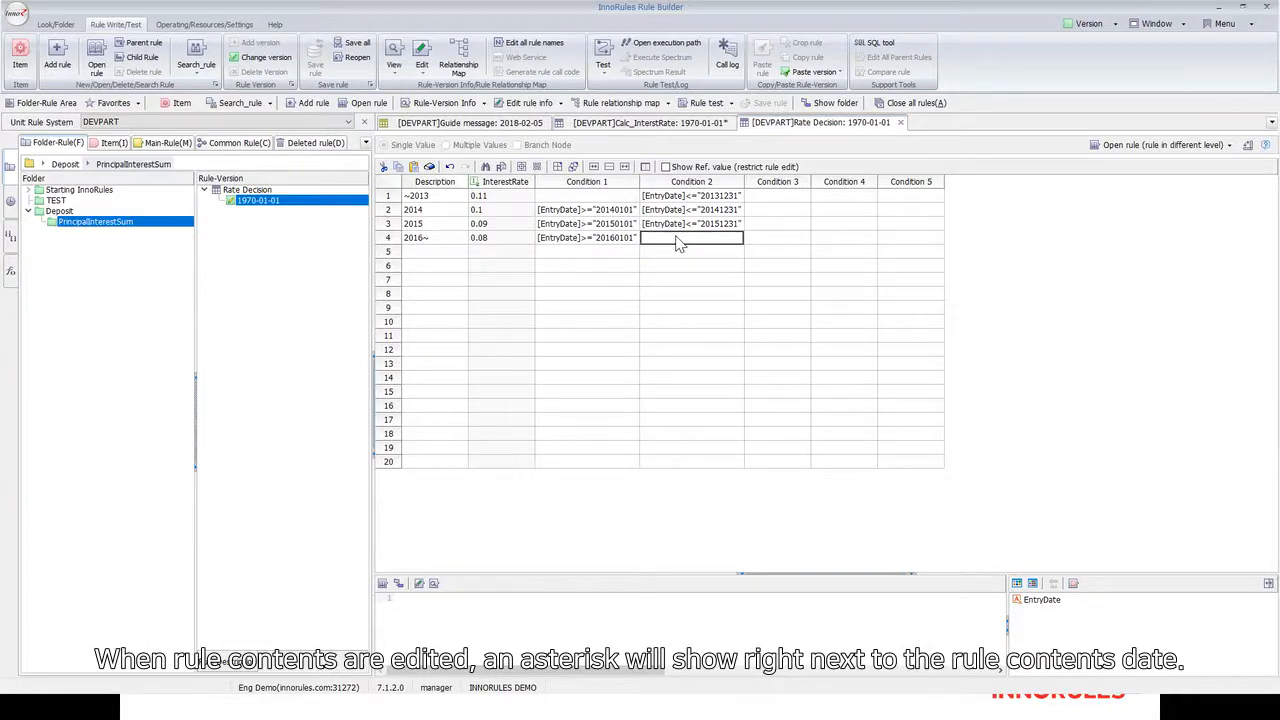
{"action": "type", "text": "0"}
{"action": "left_click", "coordinate": [692, 282]}
{"action": "left_click", "coordinate": [764, 106]}
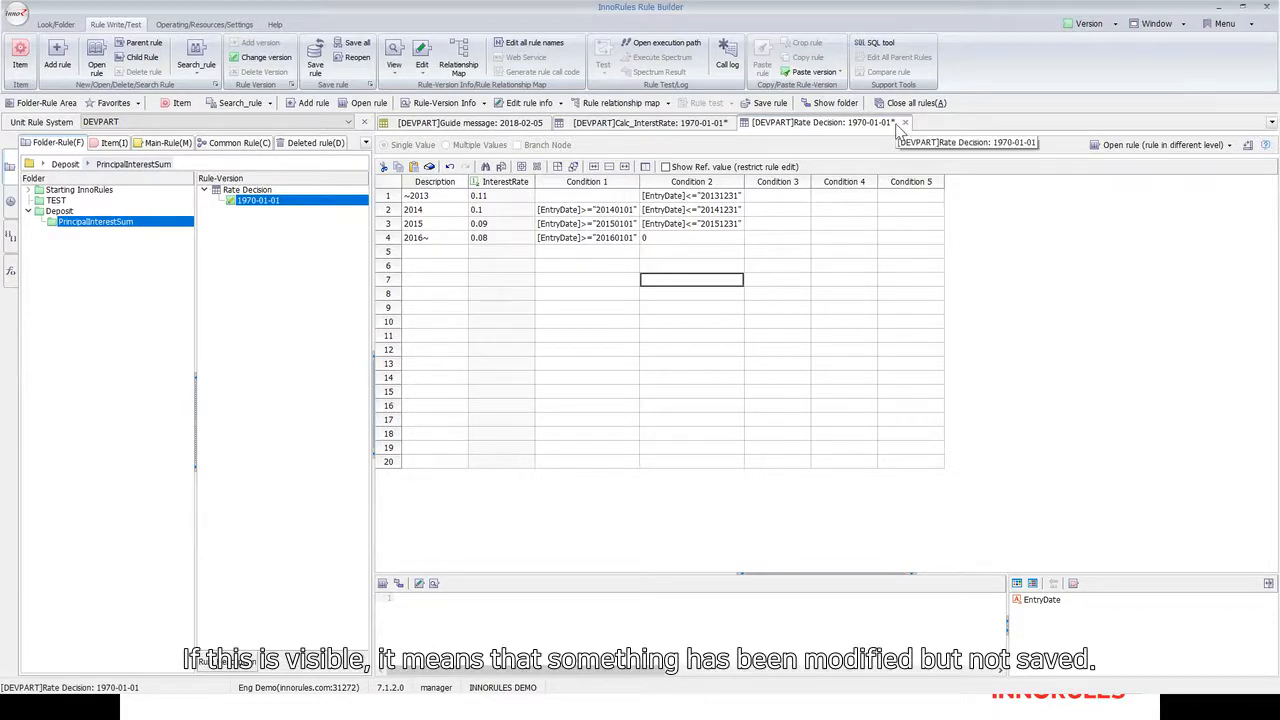
{"action": "left_click", "coordinate": [675, 240]}
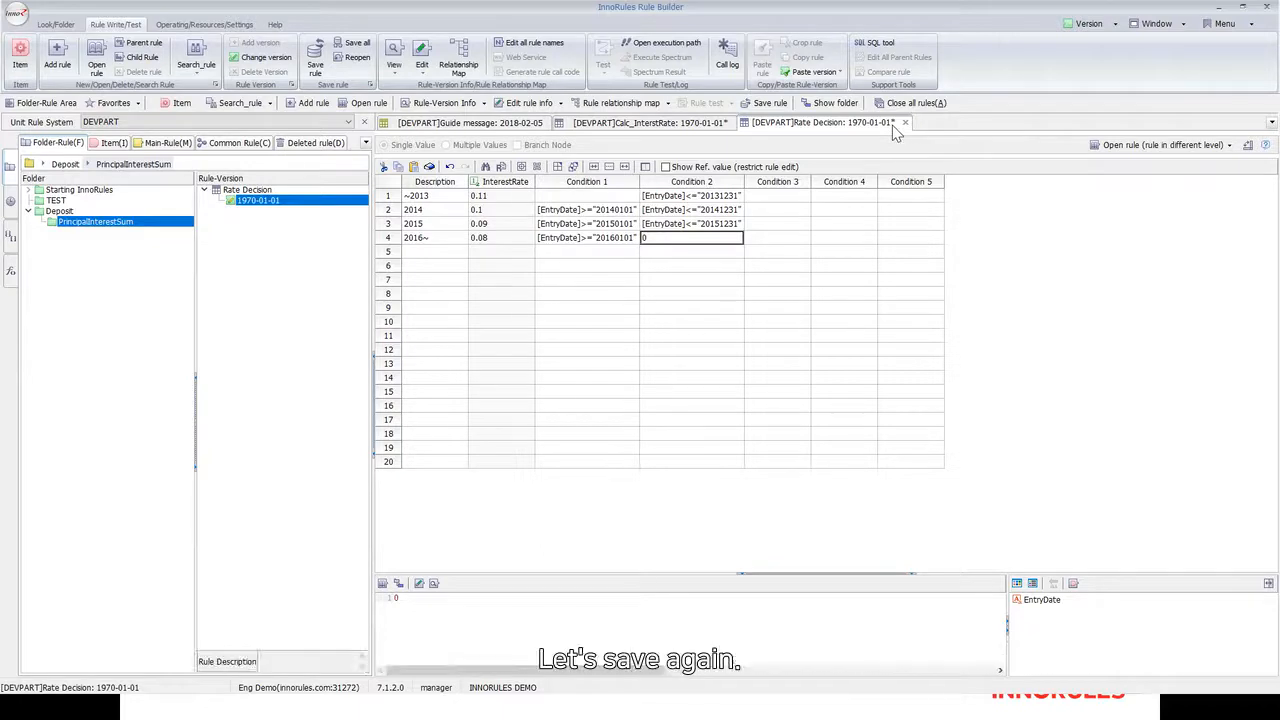
{"action": "left_click", "coordinate": [768, 104]}
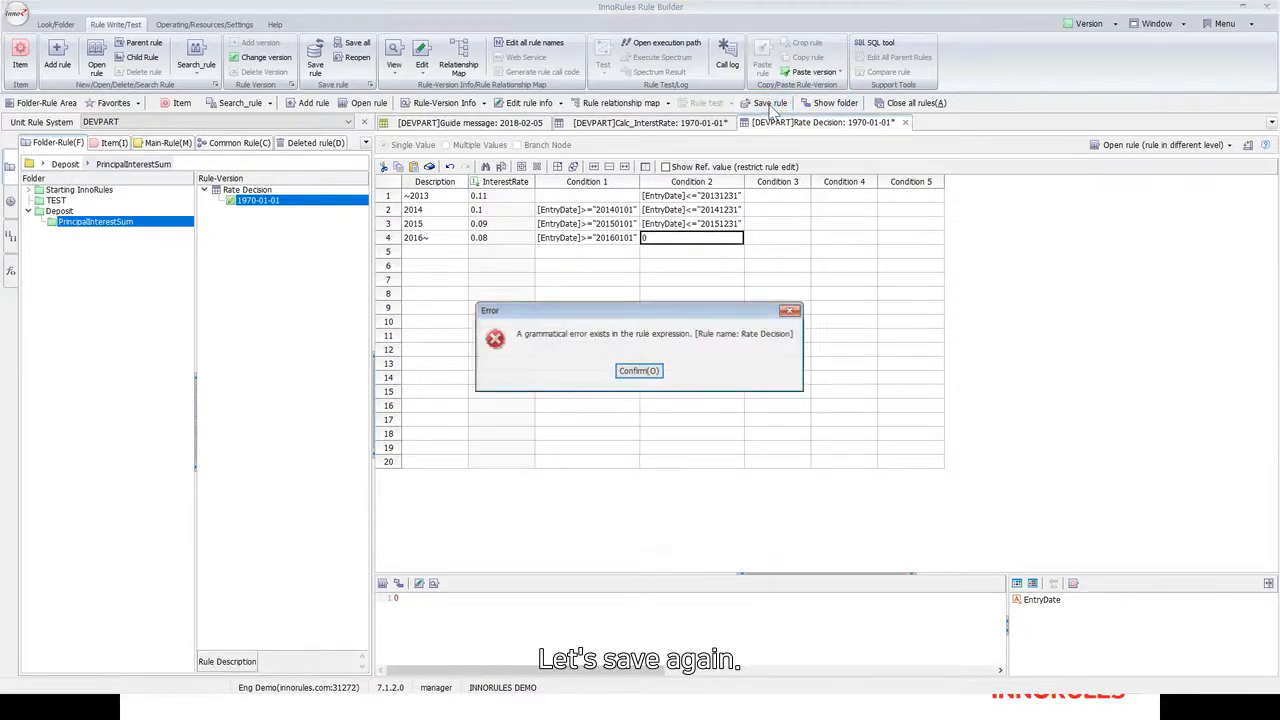
{"action": "left_click", "coordinate": [657, 370]}
{"action": "left_click", "coordinate": [651, 308]}
Clear the 0 from Condition 2 of row 4 and save the rule.
{"action": "left_click", "coordinate": [668, 238]}
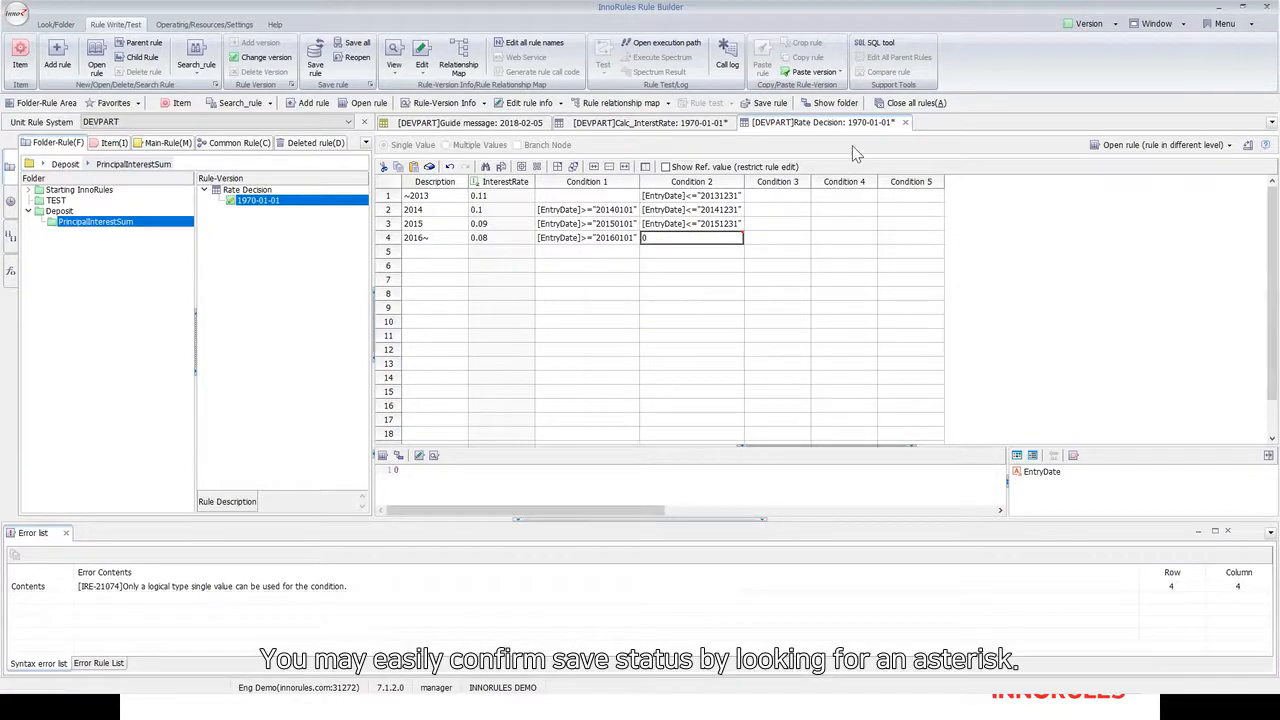
{"action": "key", "text": "BackSpace"}
{"action": "left_click", "coordinate": [783, 259]}
{"action": "left_click", "coordinate": [764, 103]}
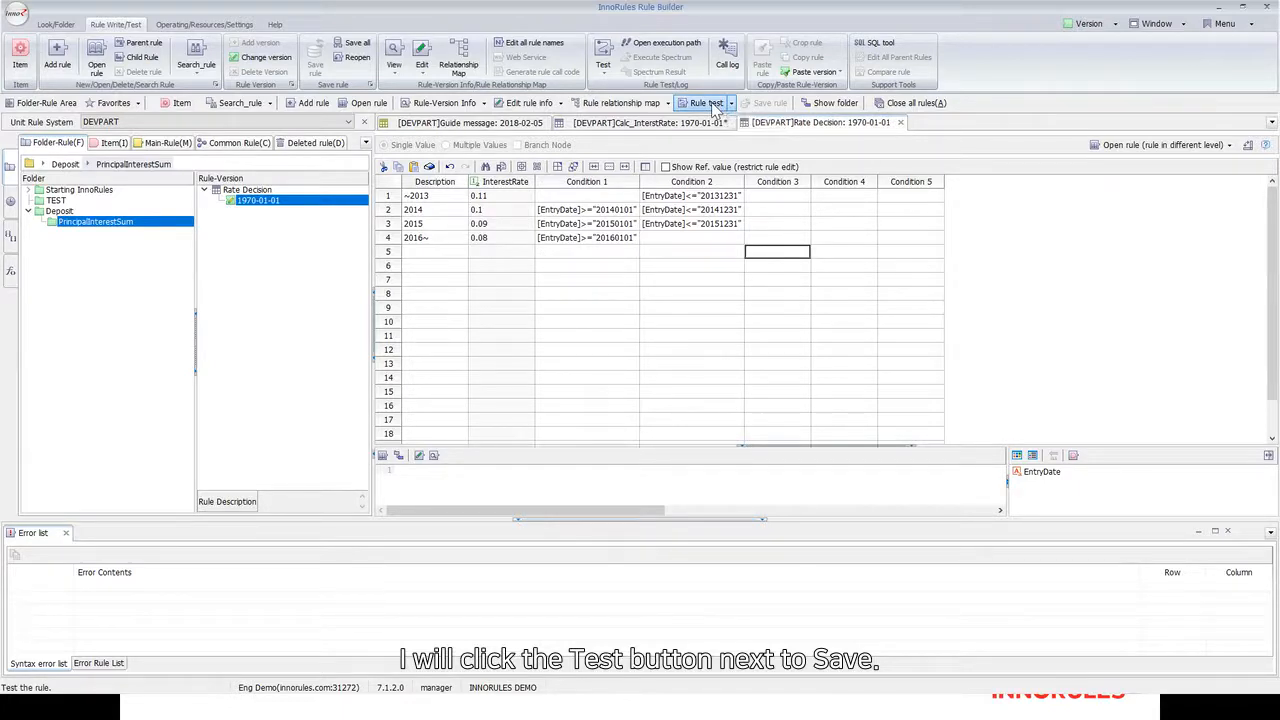
Open the rule test for Rate Decision as a floating window and place it below the filled table rows.
{"action": "left_click", "coordinate": [706, 103]}
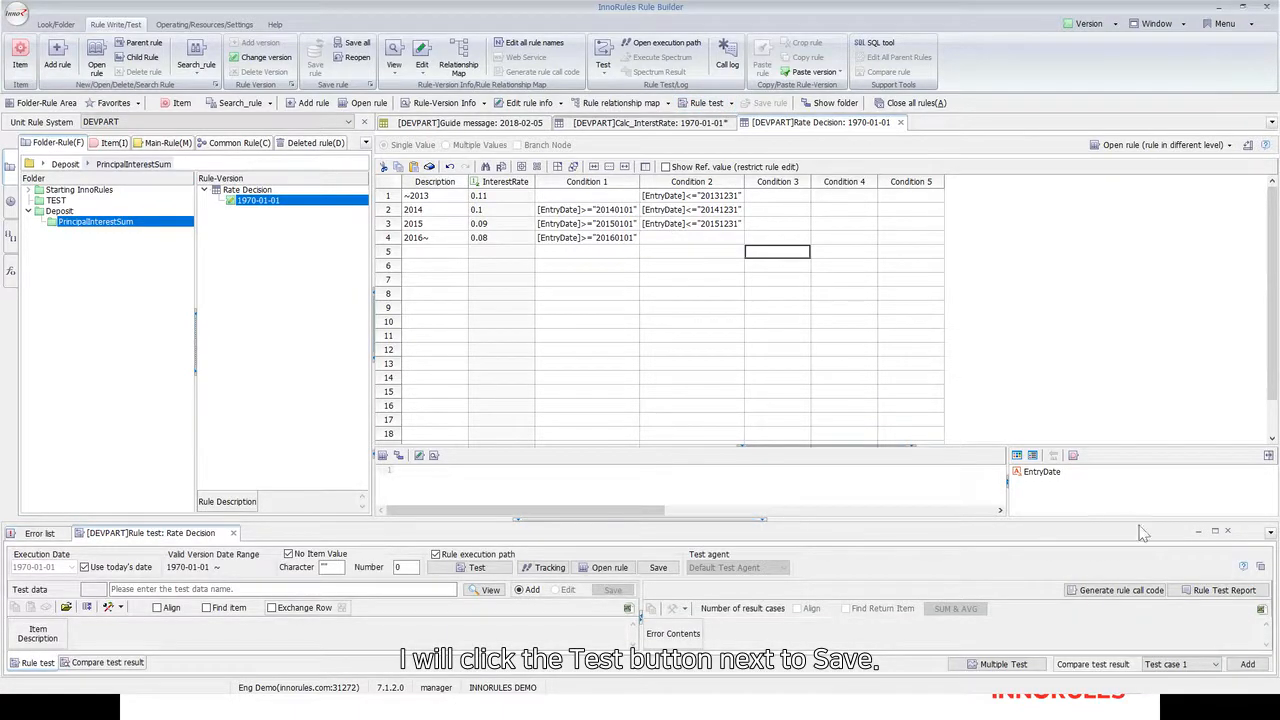
{"action": "left_click", "coordinate": [1261, 567]}
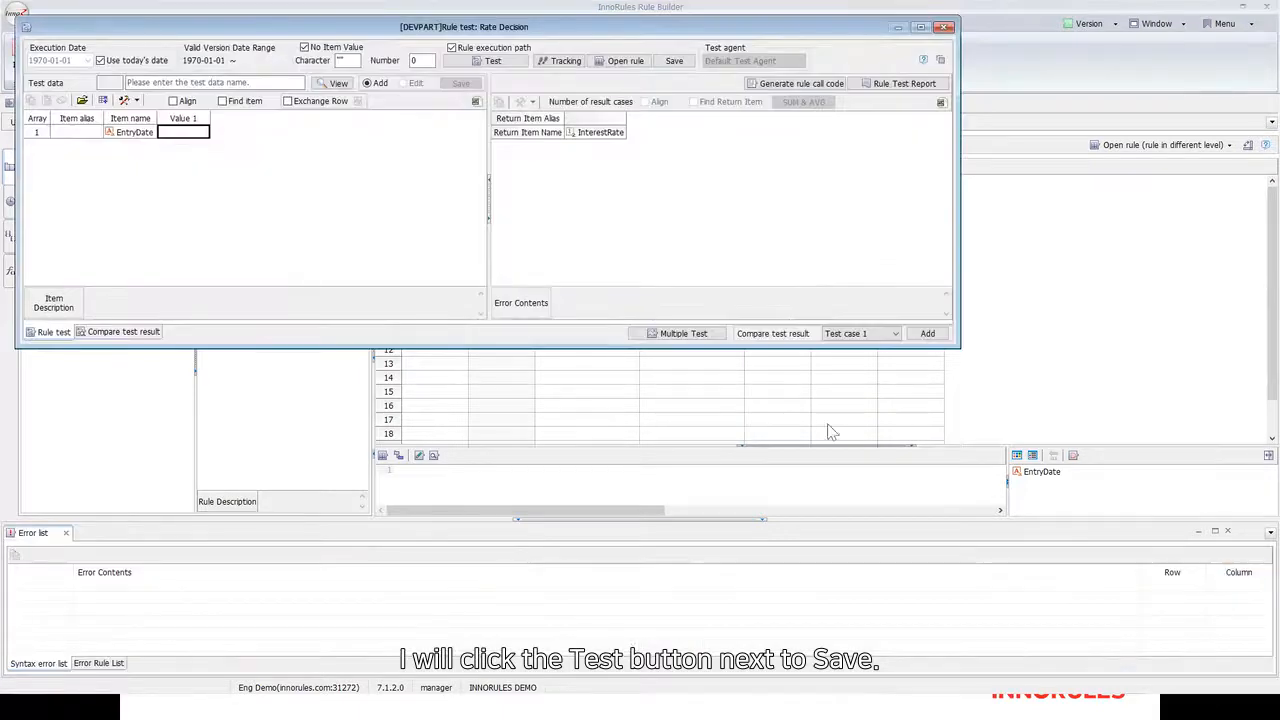
{"action": "left_click_drag", "start_coordinate": [565, 29], "coordinate": [728, 288]}
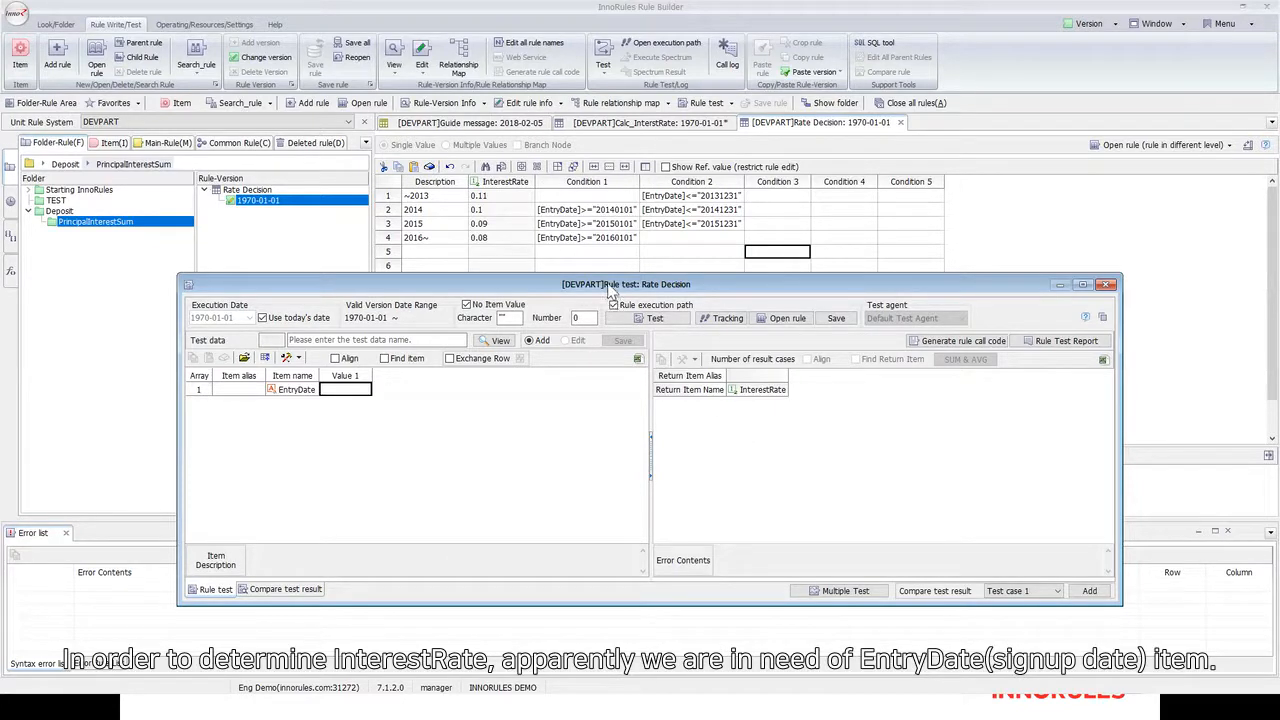
{"action": "left_click_drag", "start_coordinate": [608, 285], "coordinate": [611, 288]}
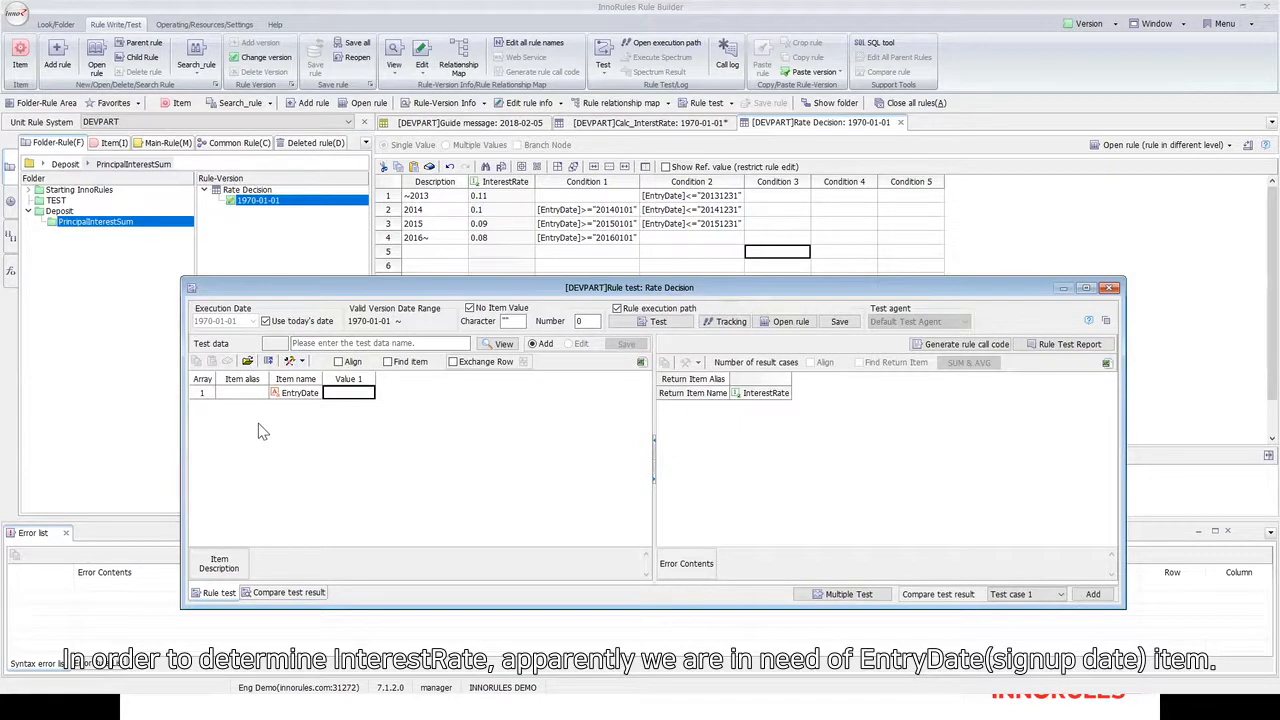
Run the rule test with an EntryDate value of 20151001.
{"action": "left_click", "coordinate": [331, 393]}
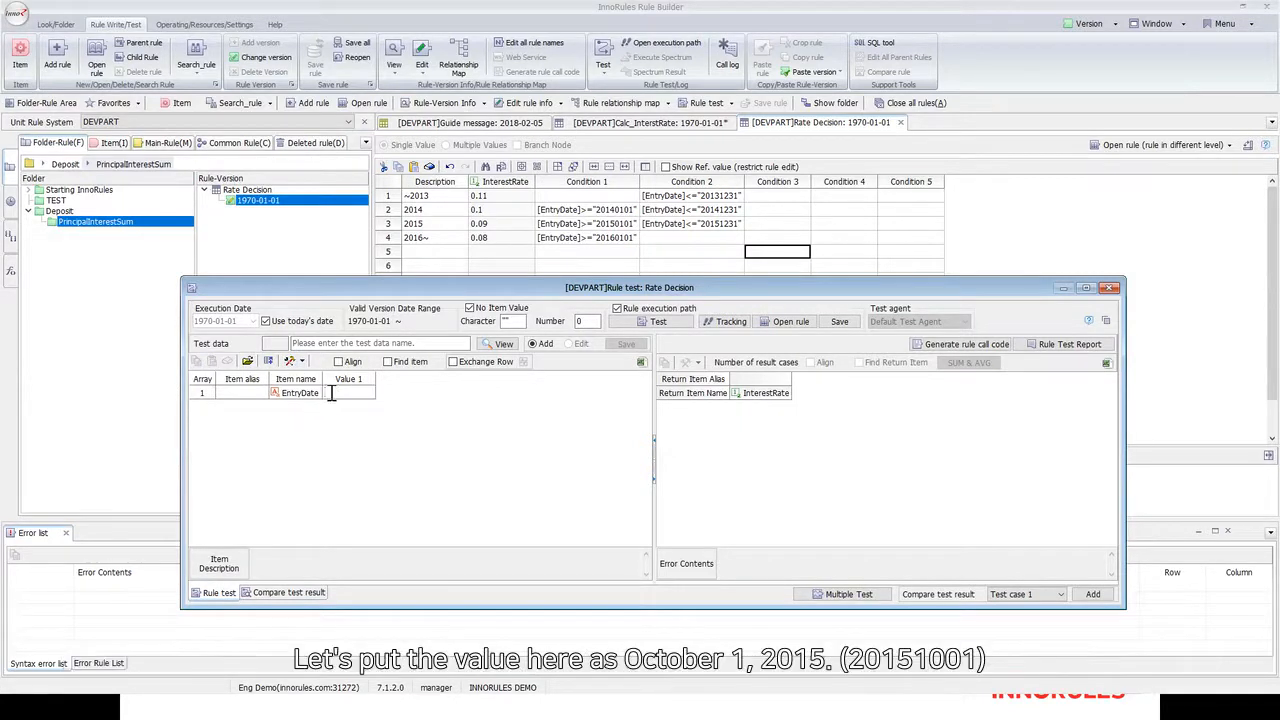
{"action": "type", "text": "2015"}
{"action": "type", "text": "1001"}
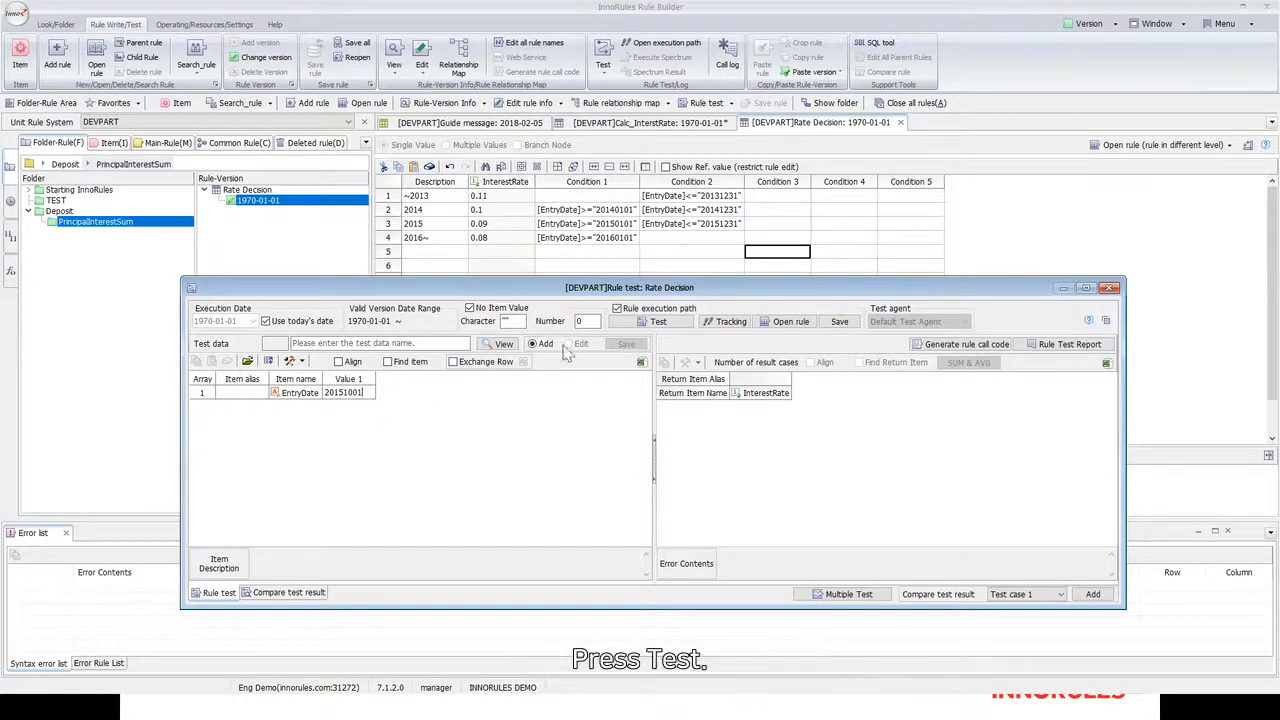
{"action": "left_click", "coordinate": [660, 322]}
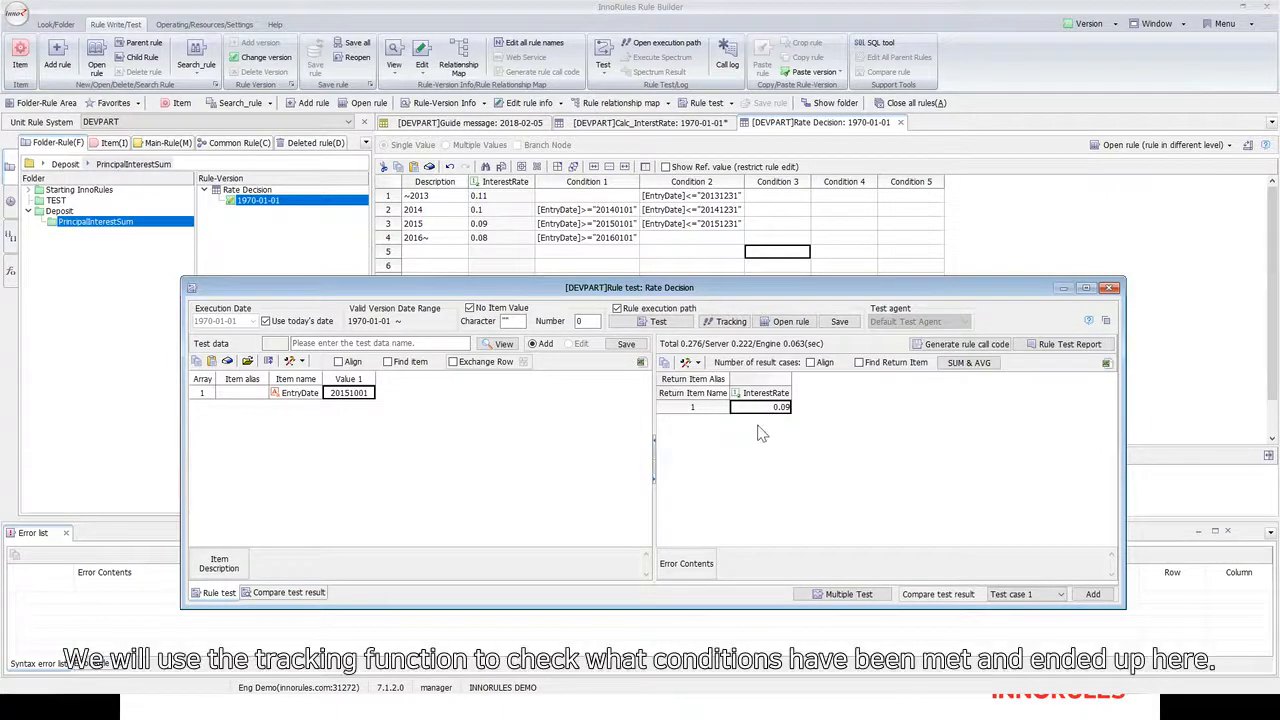
Trace the test's execution path, close the test window and open the Rate Decision rule from the path to examine the executed route.
{"action": "left_click", "coordinate": [727, 321]}
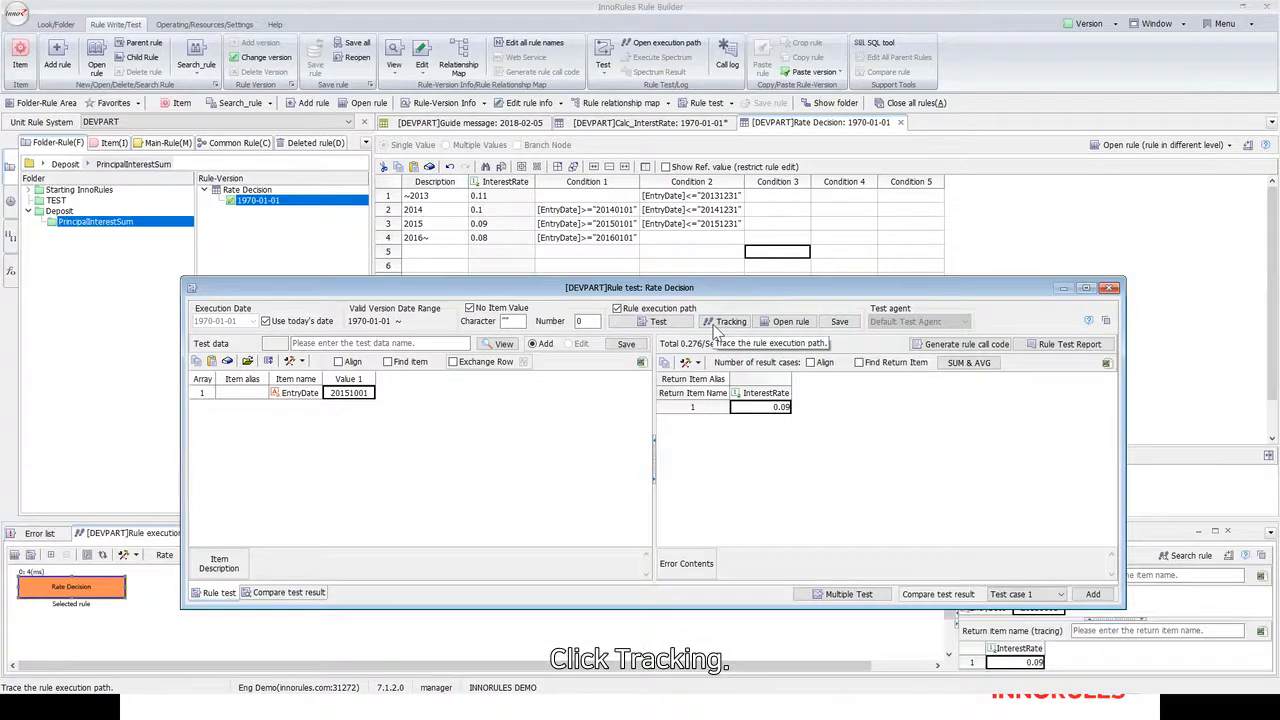
{"action": "left_click", "coordinate": [1110, 289]}
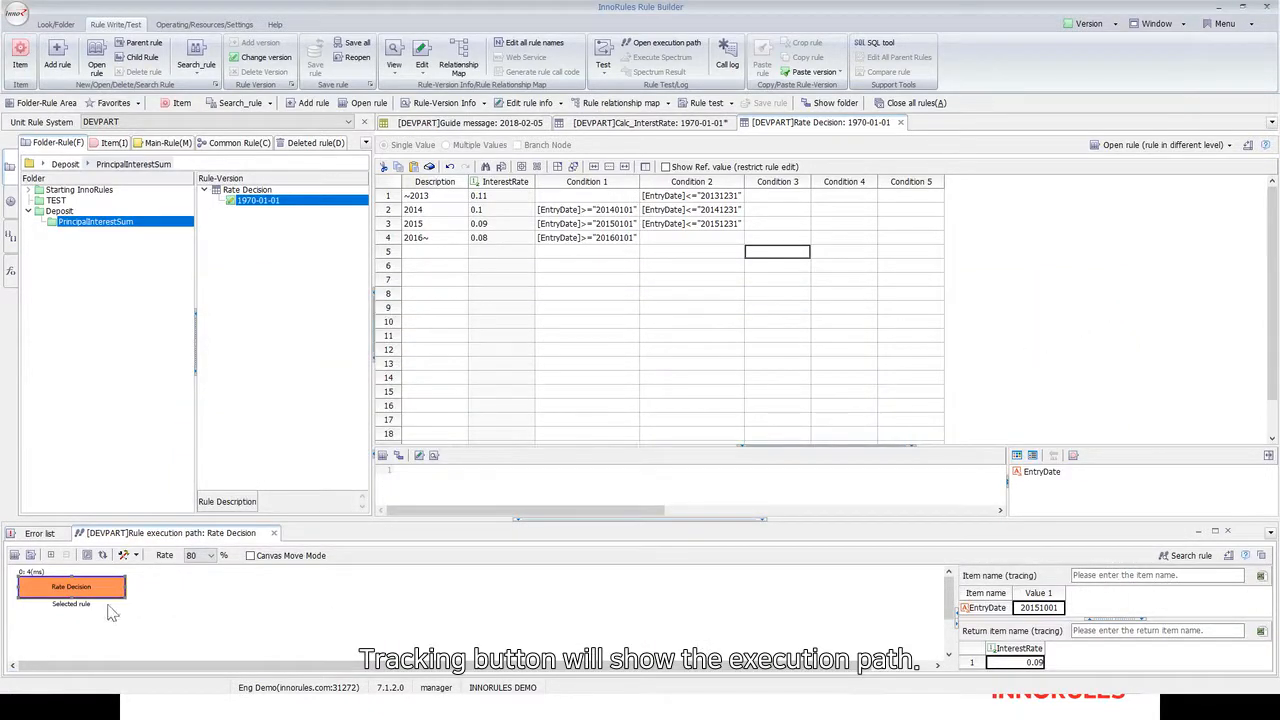
{"action": "mouse_move", "coordinate": [118, 590]}
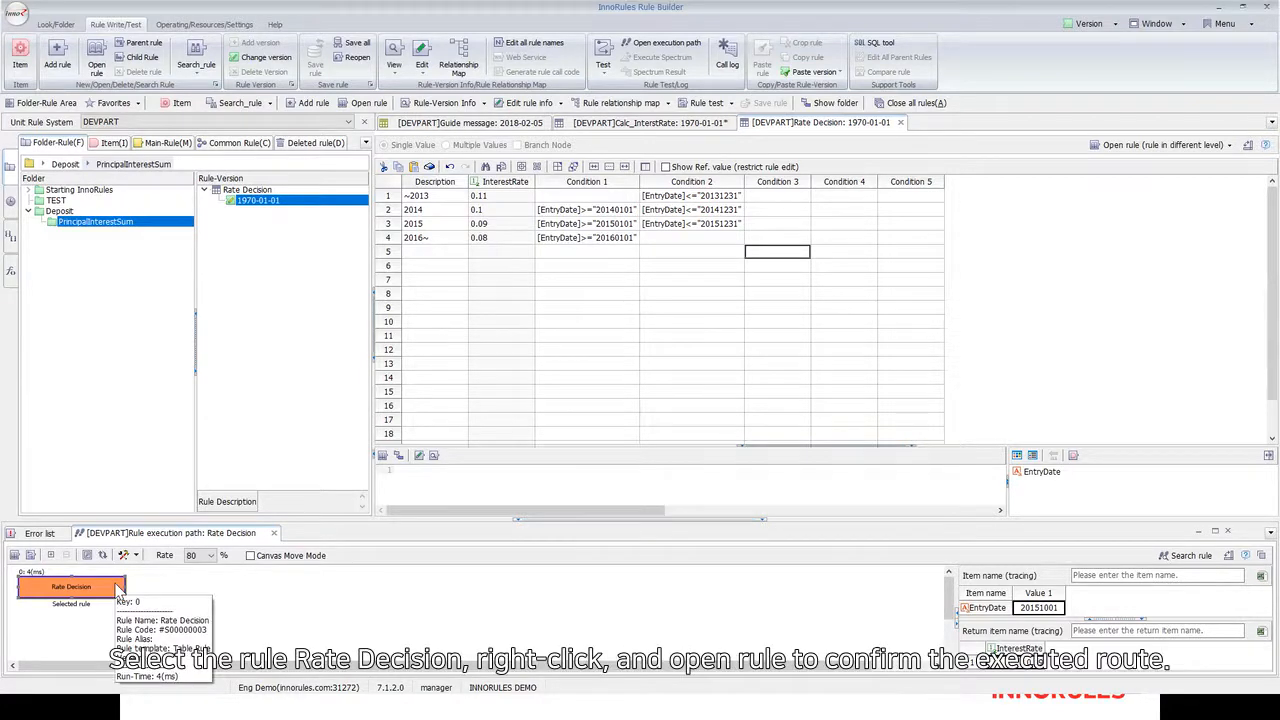
{"action": "right_click", "coordinate": [118, 590]}
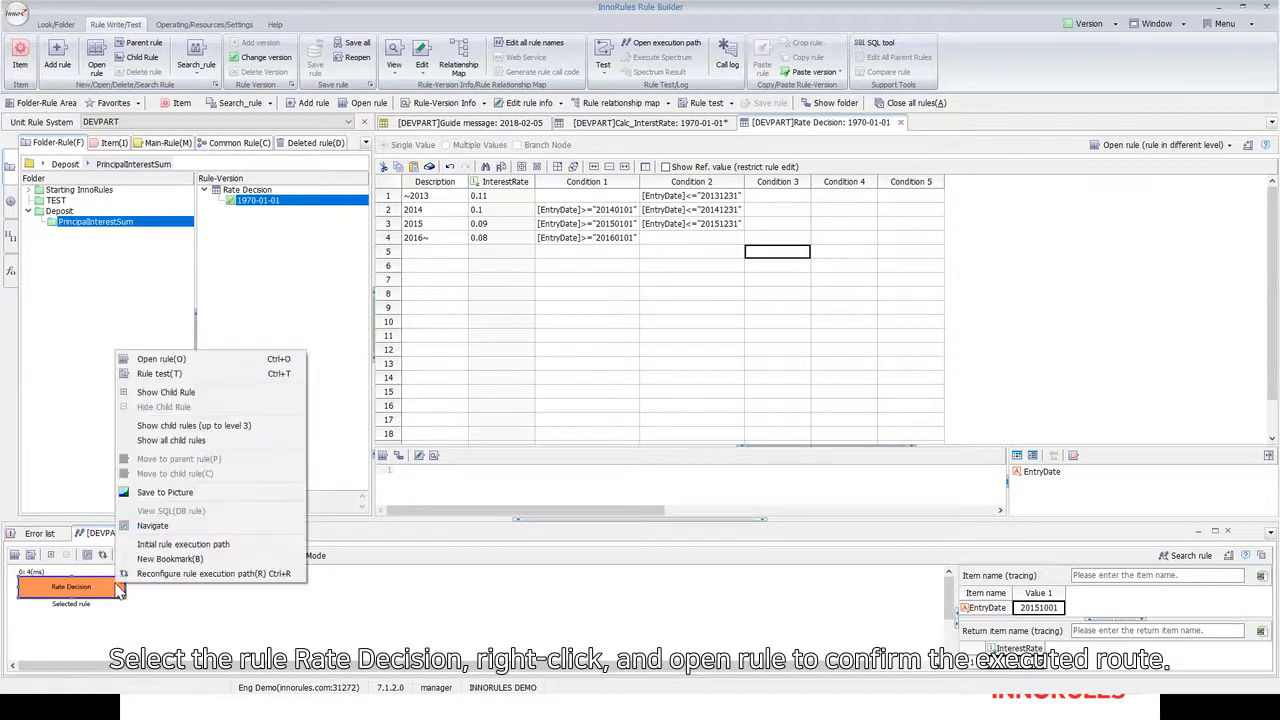
{"action": "left_click", "coordinate": [160, 359]}
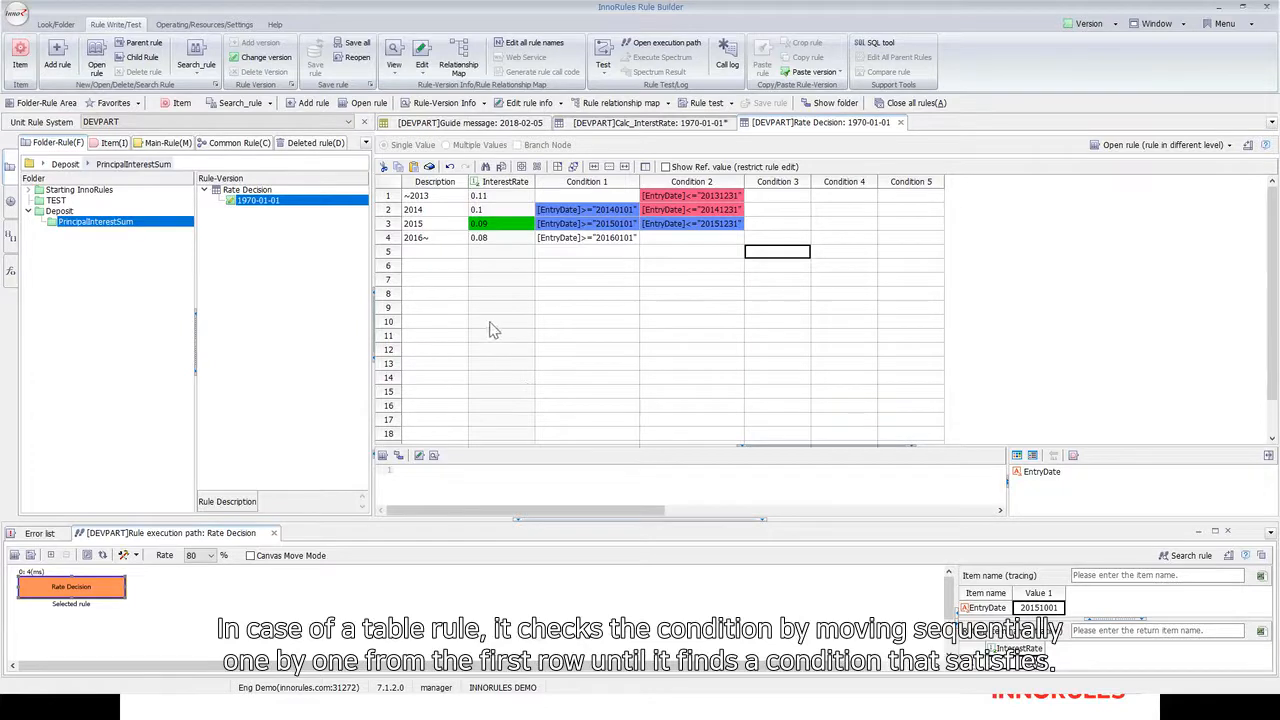
Examine the Rate Decision table rows 1 to 4 in evaluation order, then the InterestRate result cell of the 2015 row.
{"action": "left_click", "coordinate": [389, 196]}
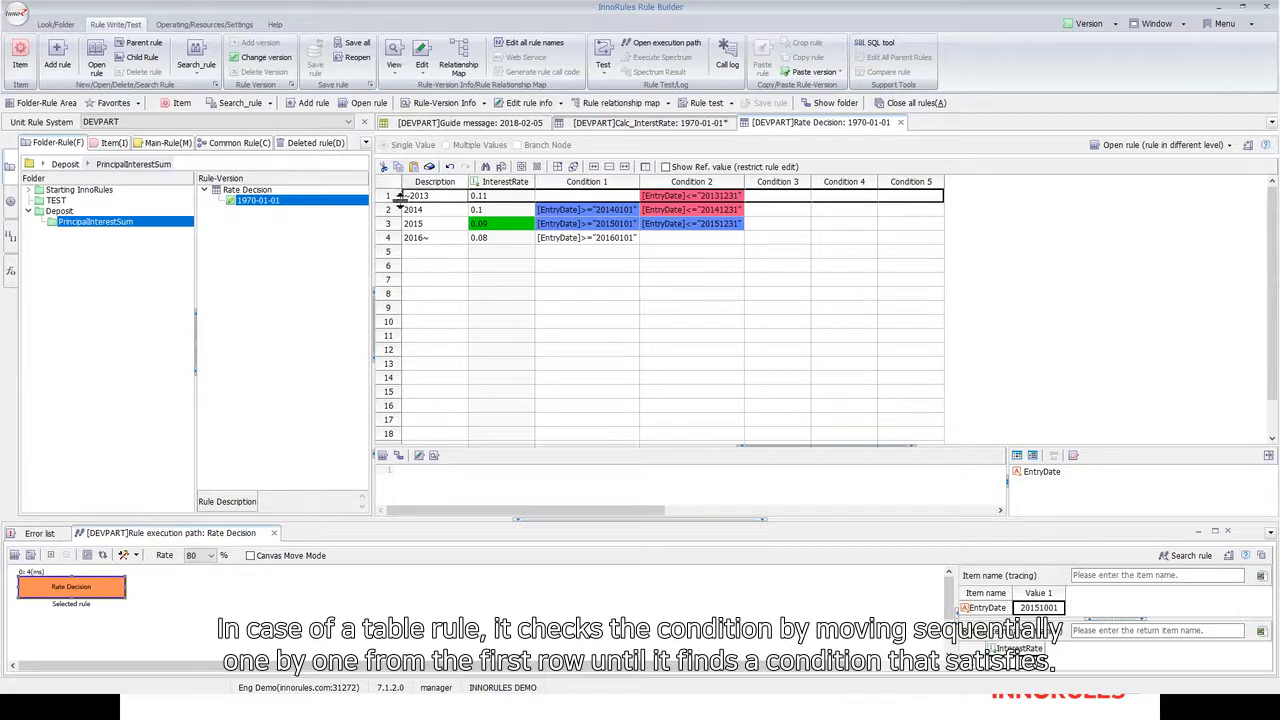
{"action": "left_click", "coordinate": [396, 211]}
{"action": "left_click", "coordinate": [387, 224]}
{"action": "left_click", "coordinate": [382, 238]}
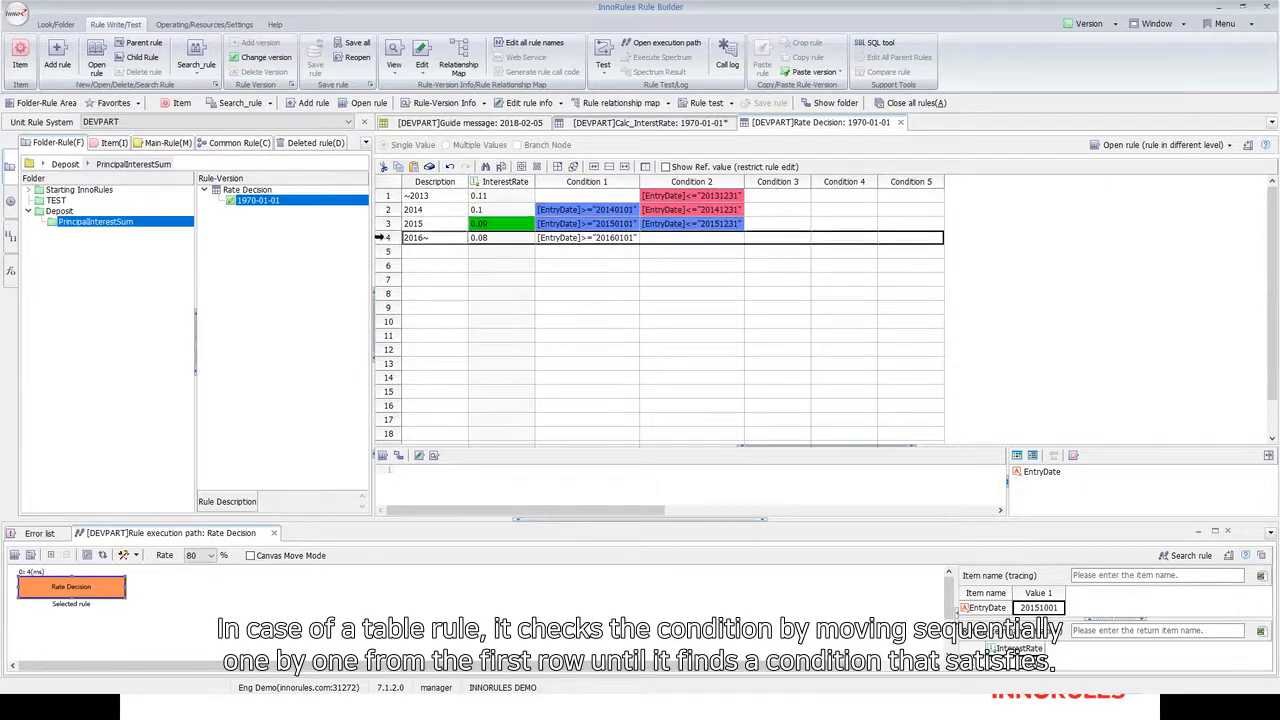
{"action": "left_click", "coordinate": [386, 225]}
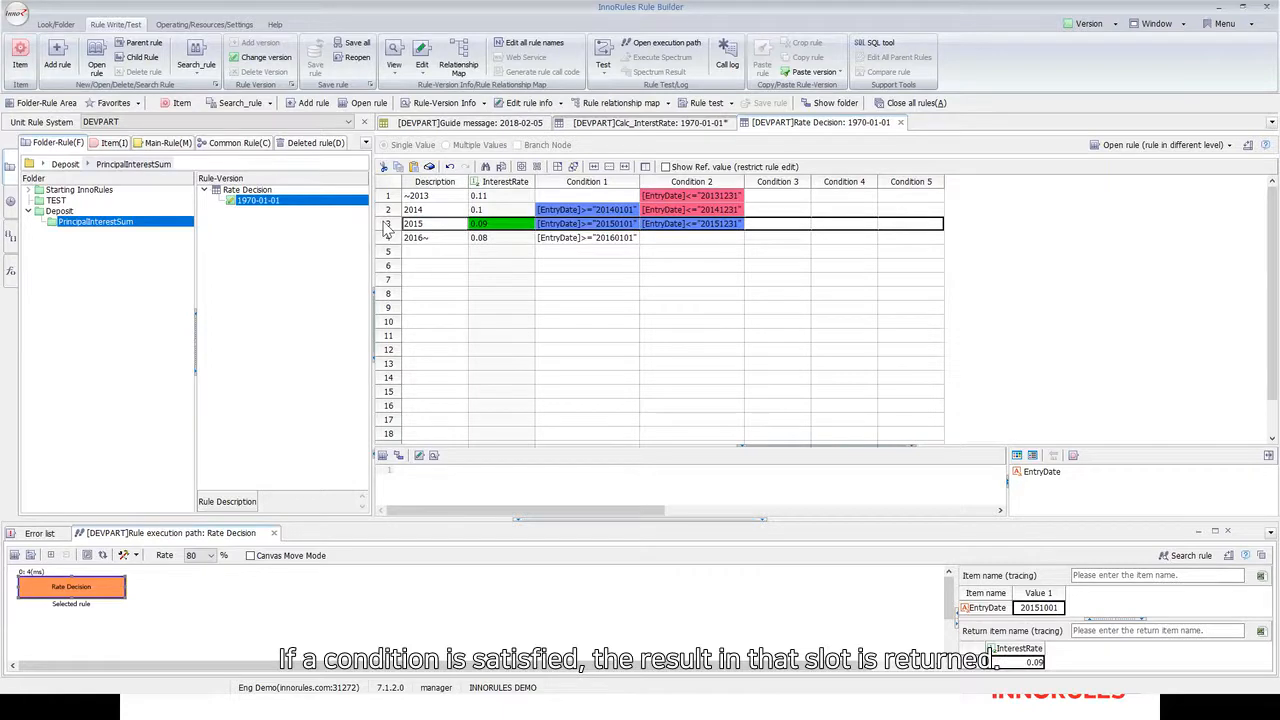
{"action": "left_click", "coordinate": [502, 228]}
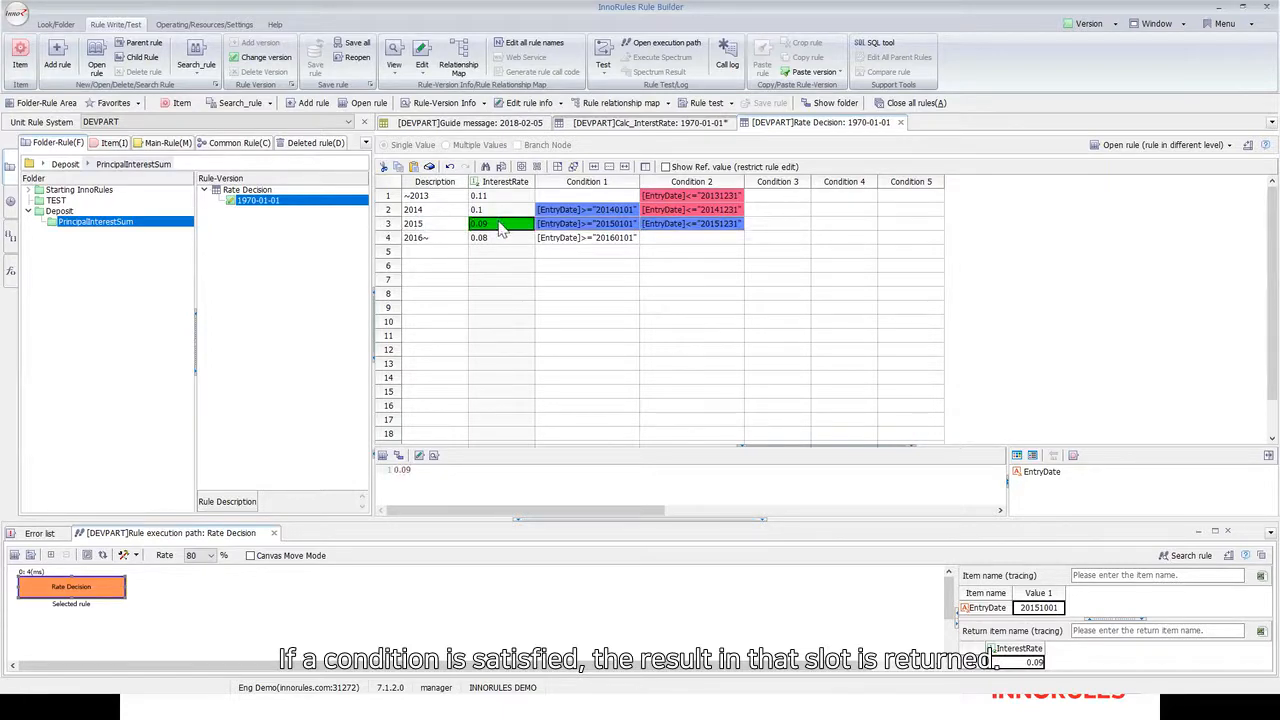
Review the traced conditions from the ~2013 row through both conditions of the 2014 row to the 2015 row.
{"action": "left_click", "coordinate": [390, 199]}
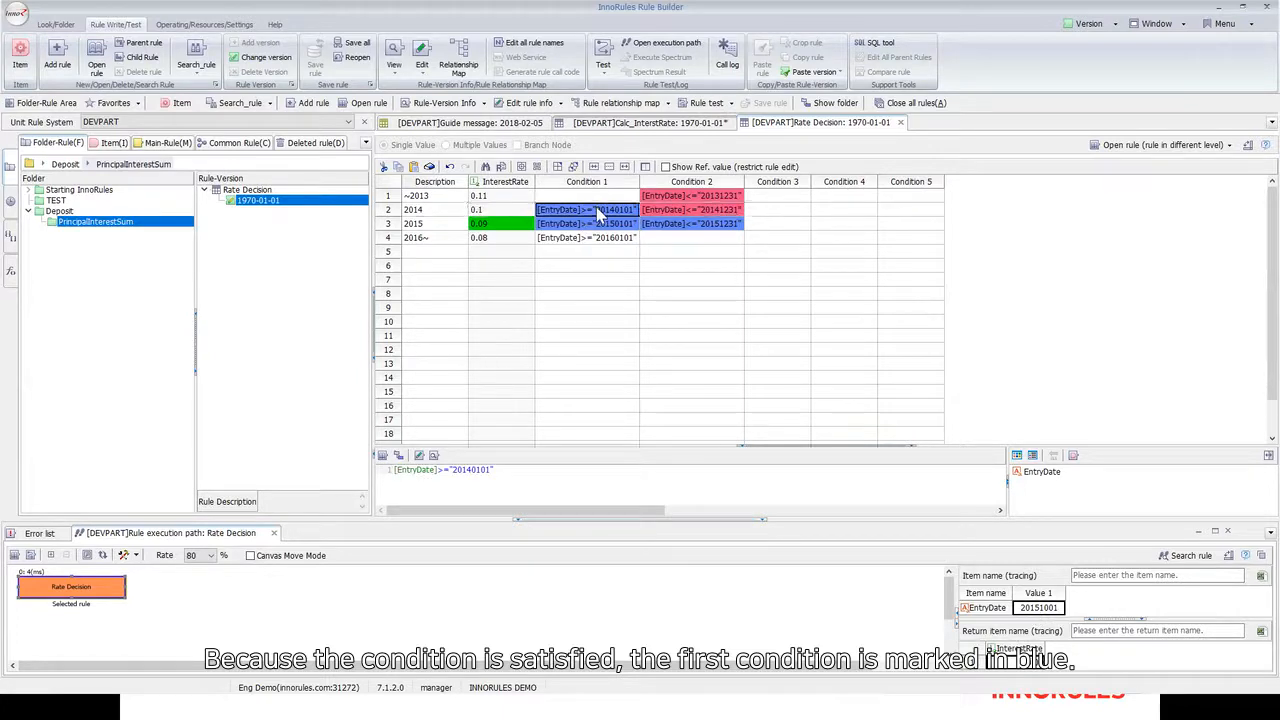
{"action": "left_click", "coordinate": [685, 211]}
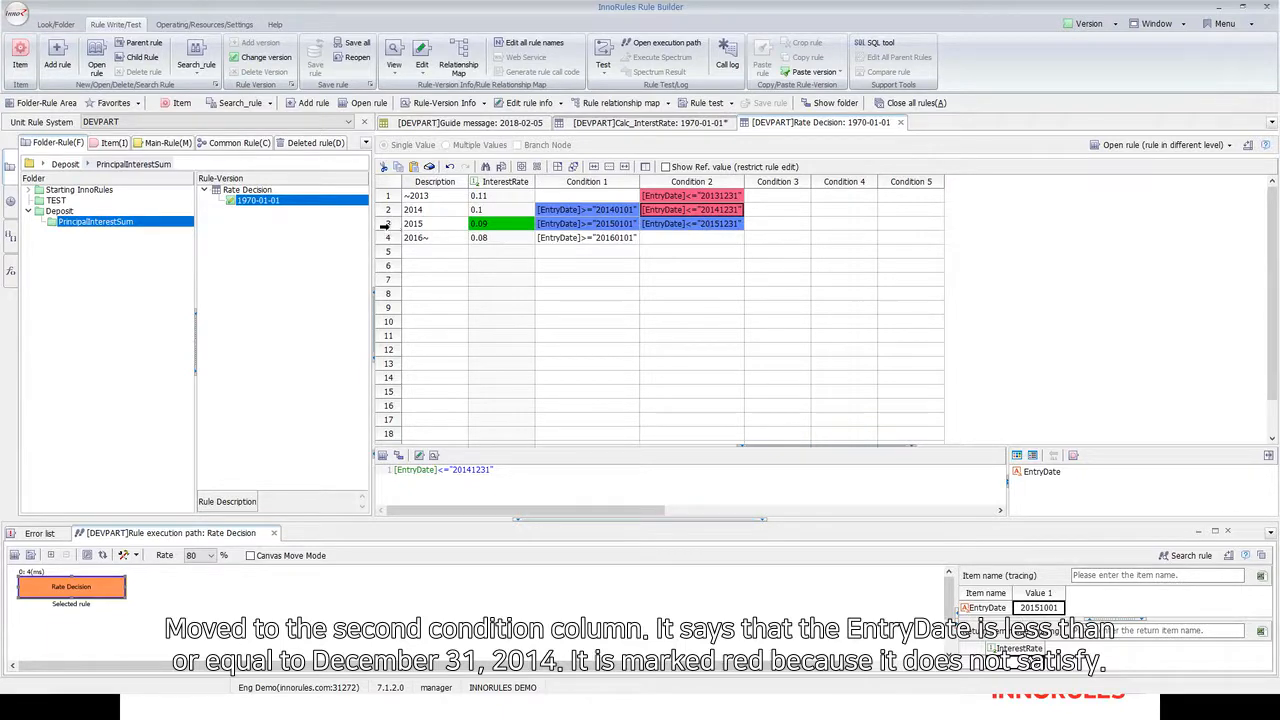
{"action": "left_click", "coordinate": [386, 226]}
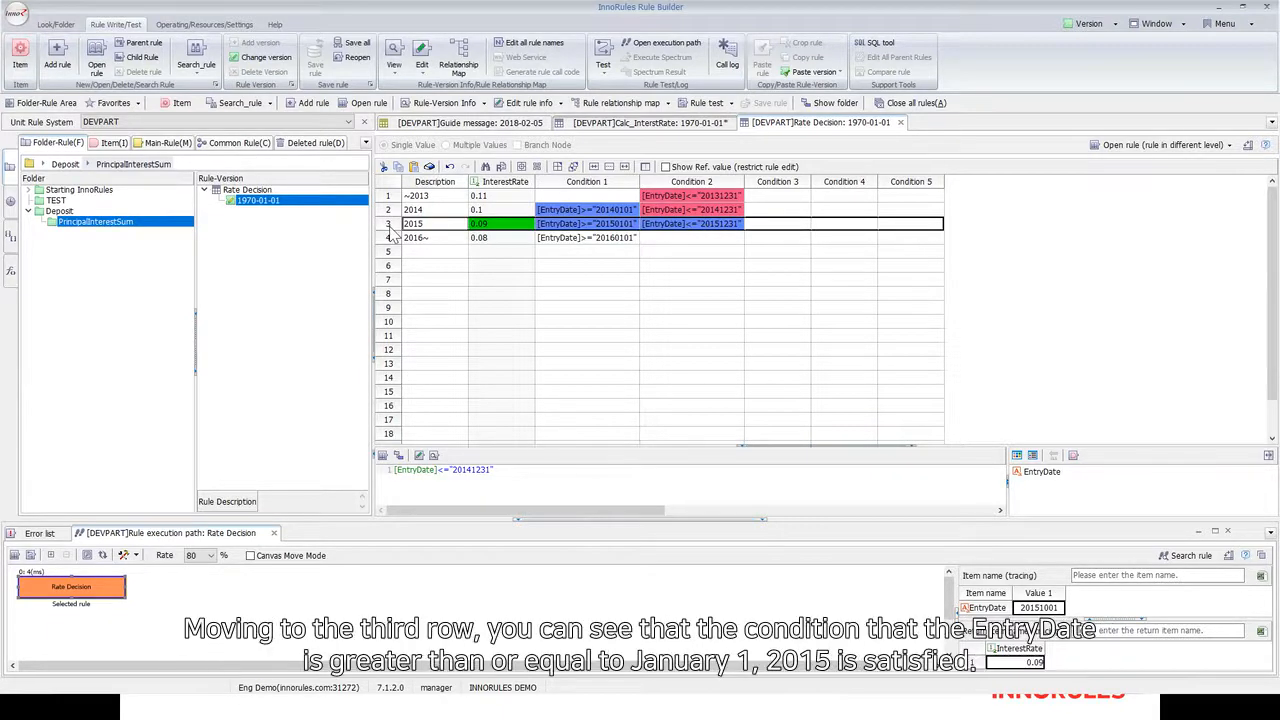